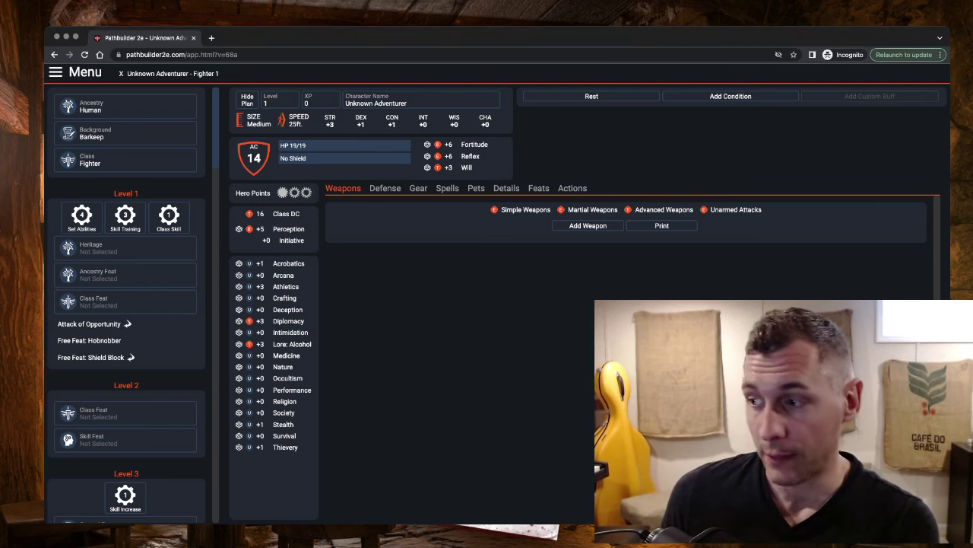
# Switch the ancestry from Human to Goblin, gaining Darkvision, Small size and 25 ft. speed.
pyautogui.click(126, 106)
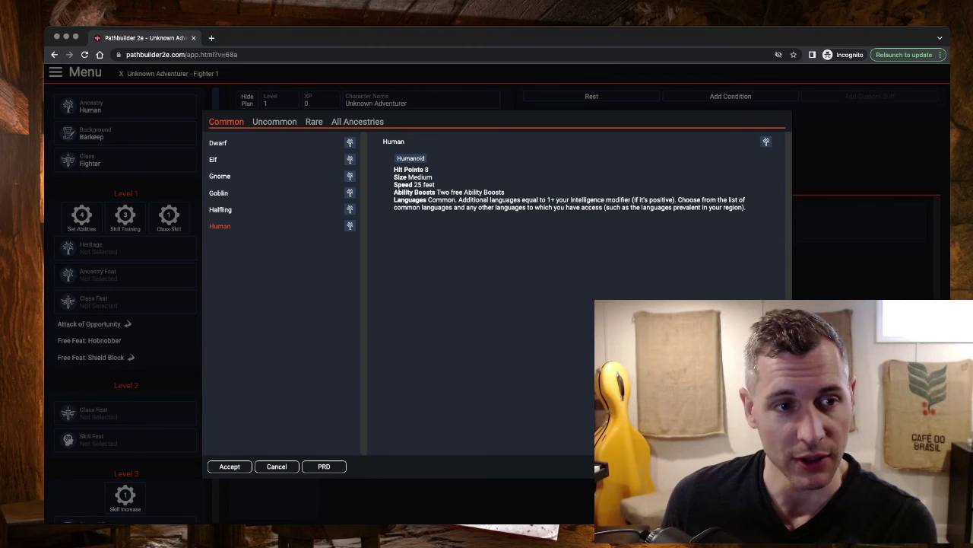
pyautogui.click(218, 192)
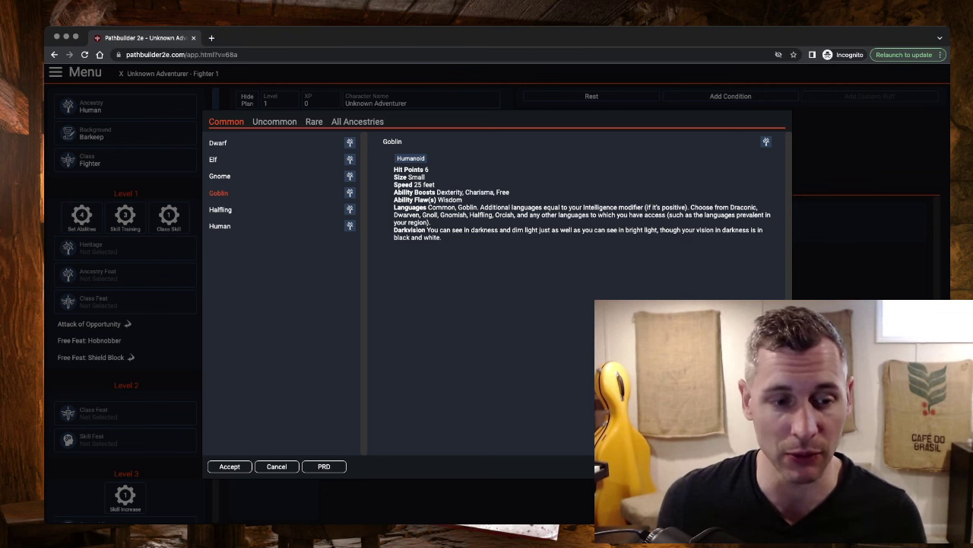
pyautogui.click(229, 466)
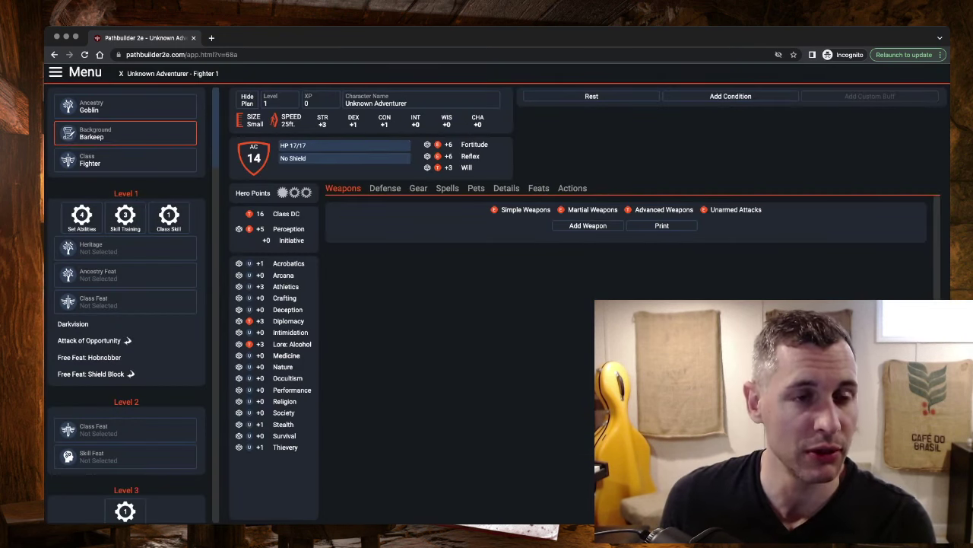
# Replace the Barkeep background with Pyre Tender, which grants Alchemical Crafting.
pyautogui.click(126, 133)
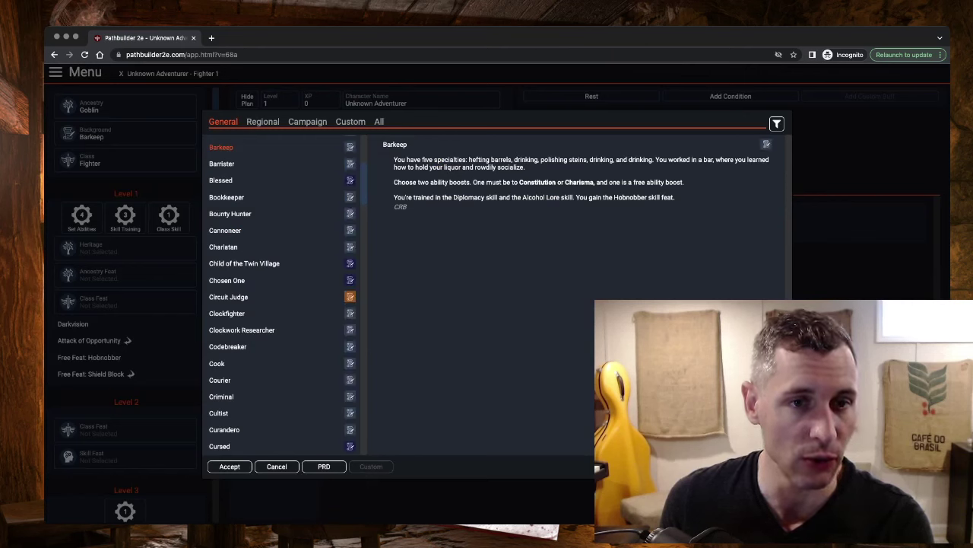
pyautogui.scroll(-20, 281, 297)
pyautogui.scroll(-2, 281, 296)
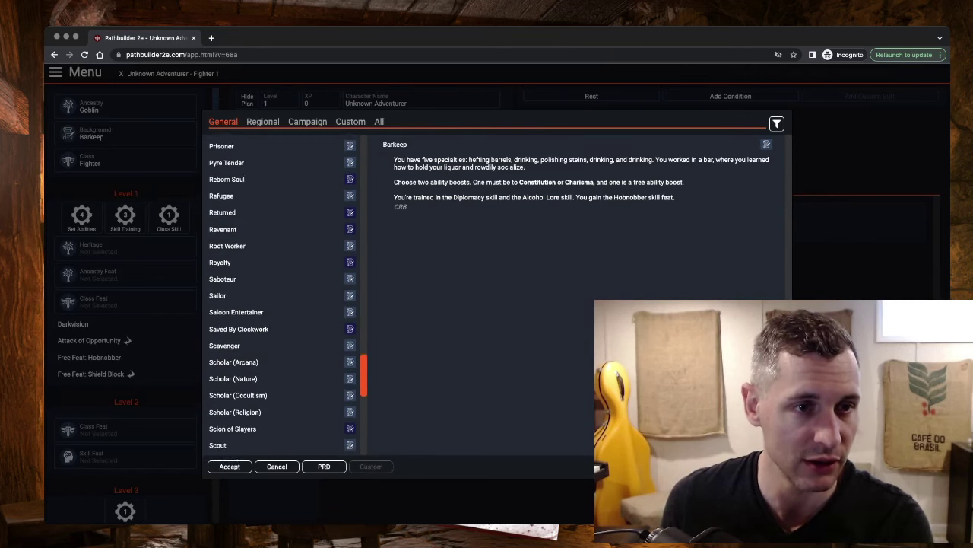
pyautogui.click(226, 165)
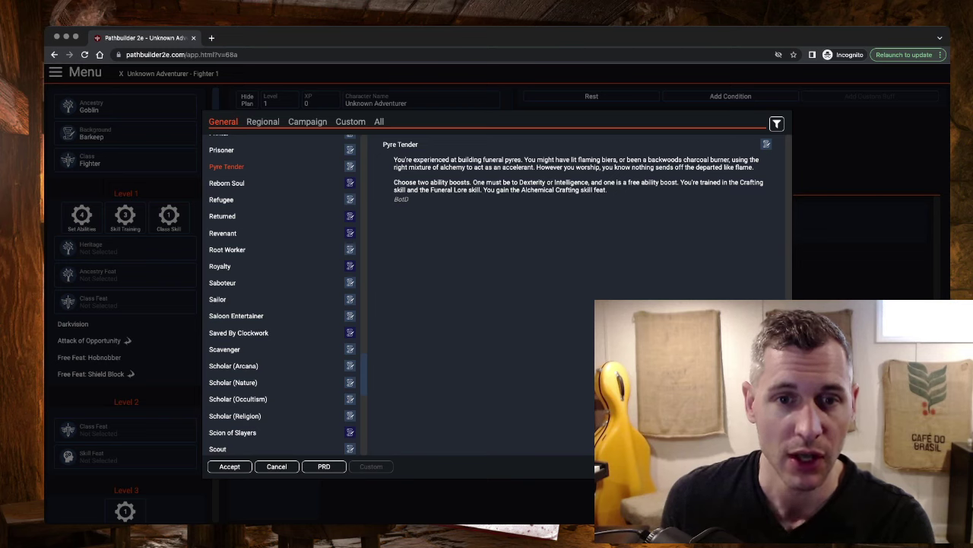
pyautogui.moveTo(484, 189); pyautogui.dragTo(589, 190)
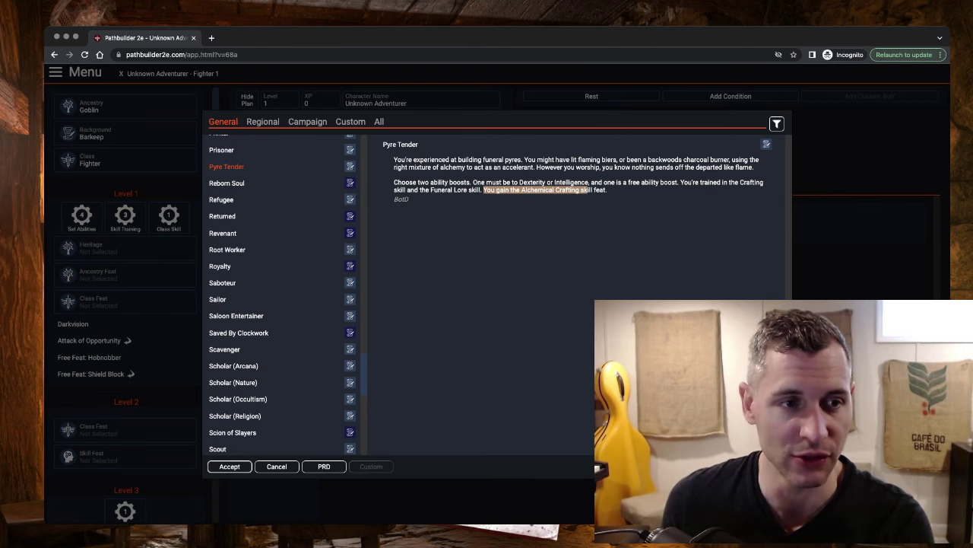
pyautogui.click(229, 466)
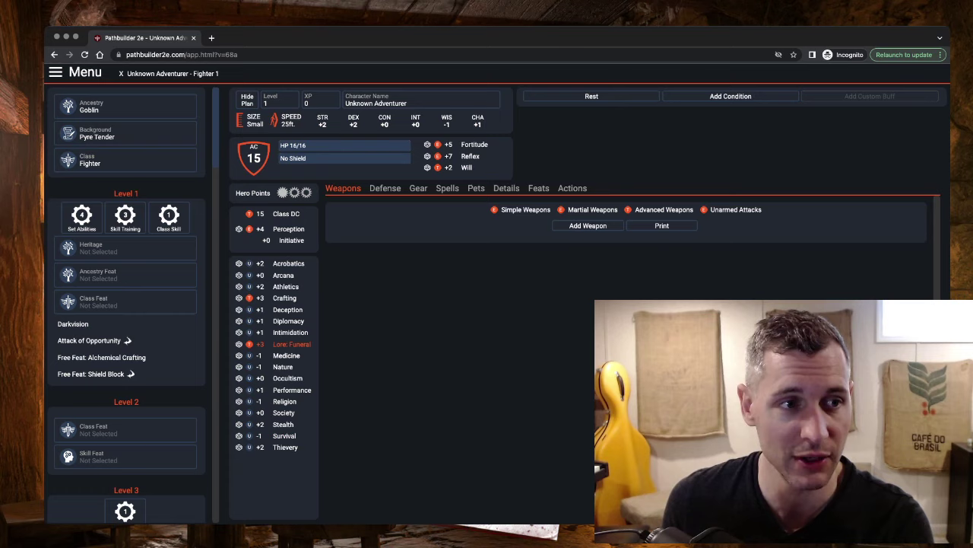
# Change the class from Fighter to Psychic.
pyautogui.click(126, 160)
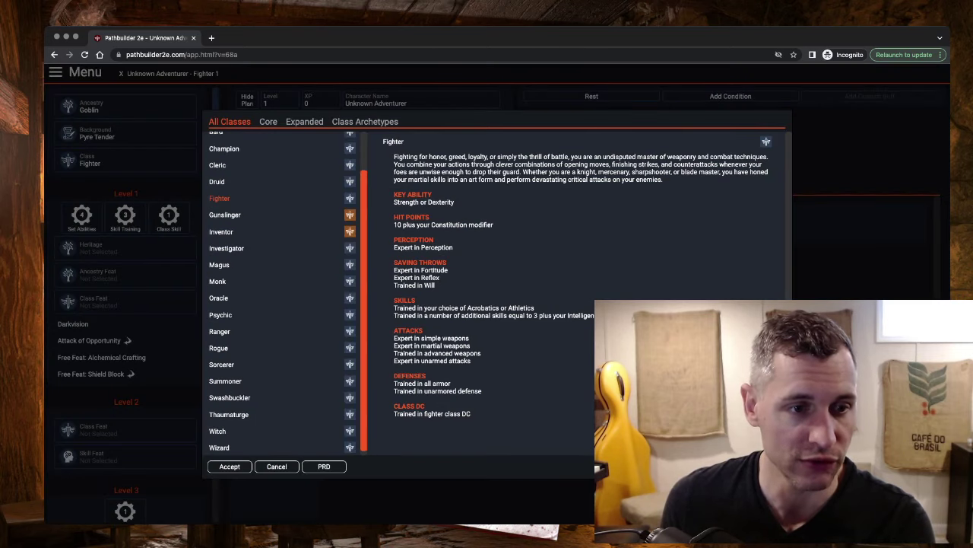
pyautogui.scroll(-1, 282, 304)
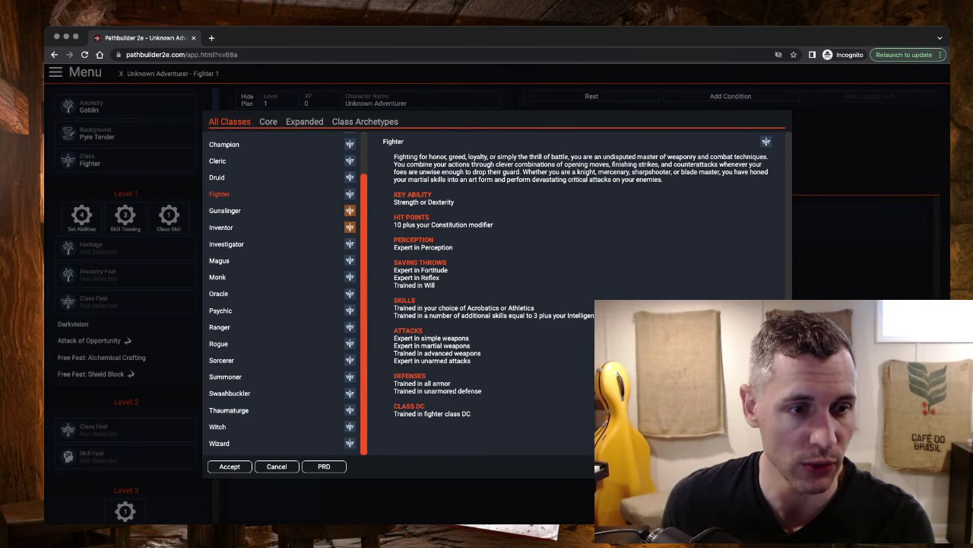
pyautogui.click(221, 310)
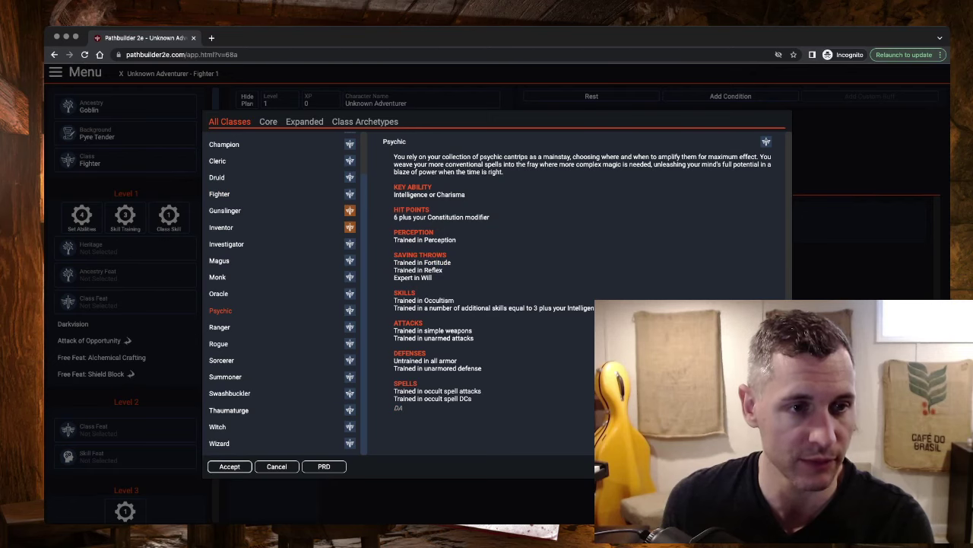
pyautogui.click(230, 466)
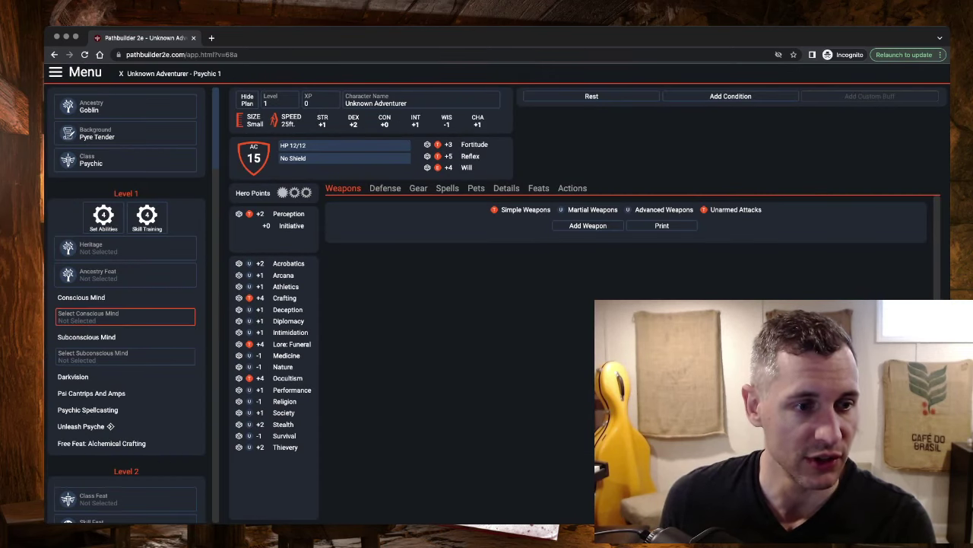
# Set The Oscillating Wave as the Psychic's conscious mind.
pyautogui.click(122, 317)
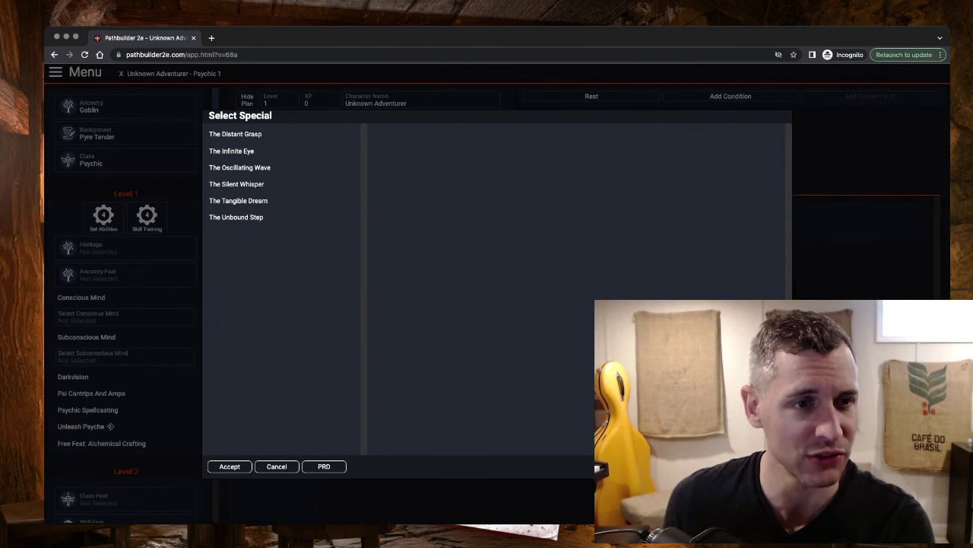
pyautogui.click(239, 168)
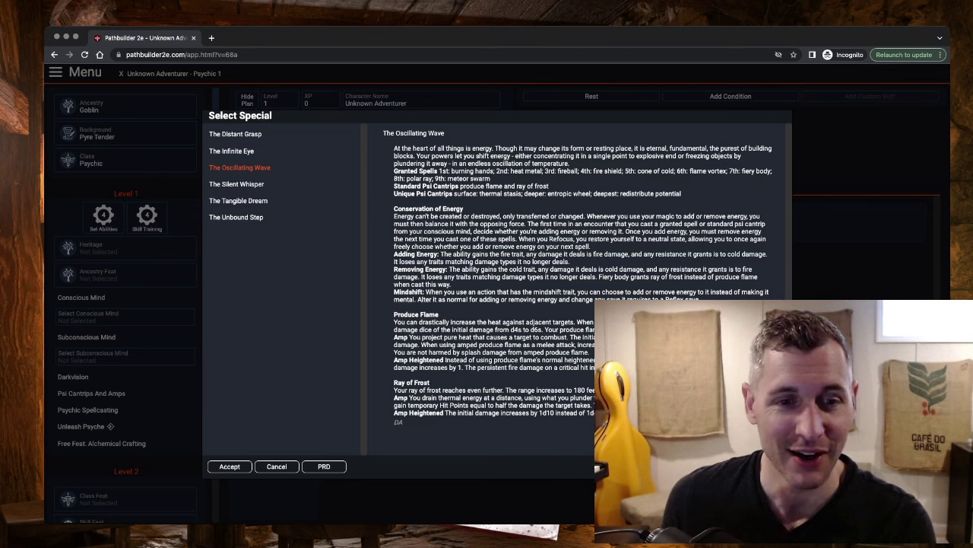
pyautogui.moveTo(394, 314); pyautogui.dragTo(419, 322)
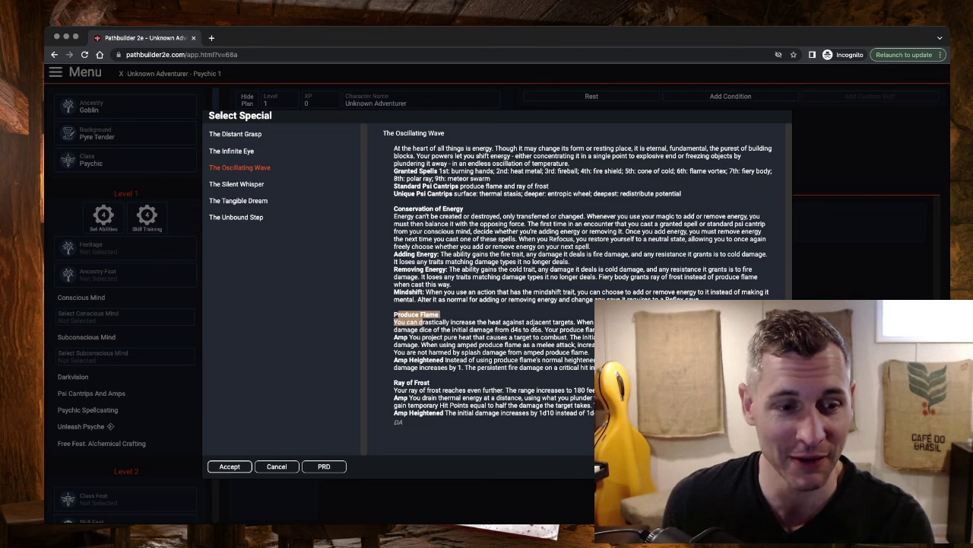
pyautogui.click(229, 466)
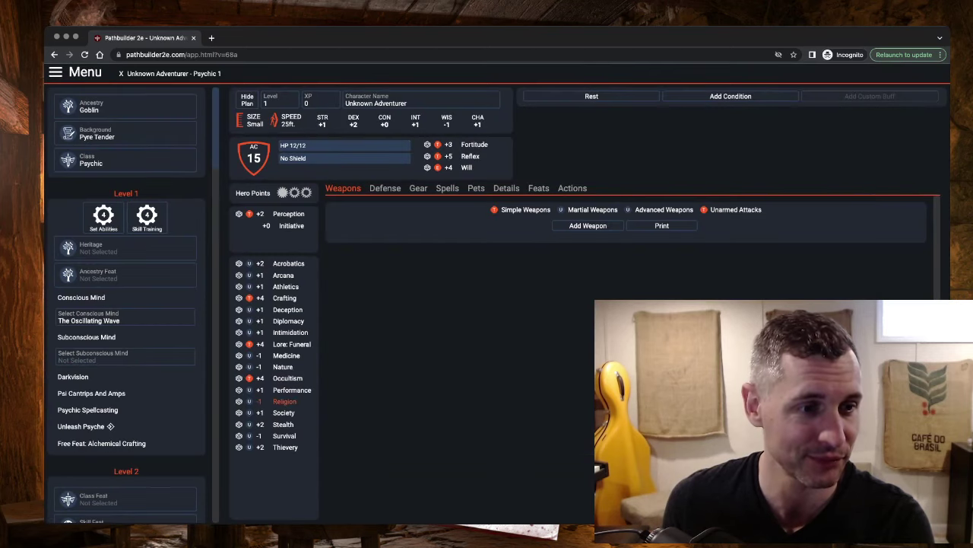
# Compare the subconscious minds and choose Precise Discipline, granting Calculate Threats.
pyautogui.click(93, 356)
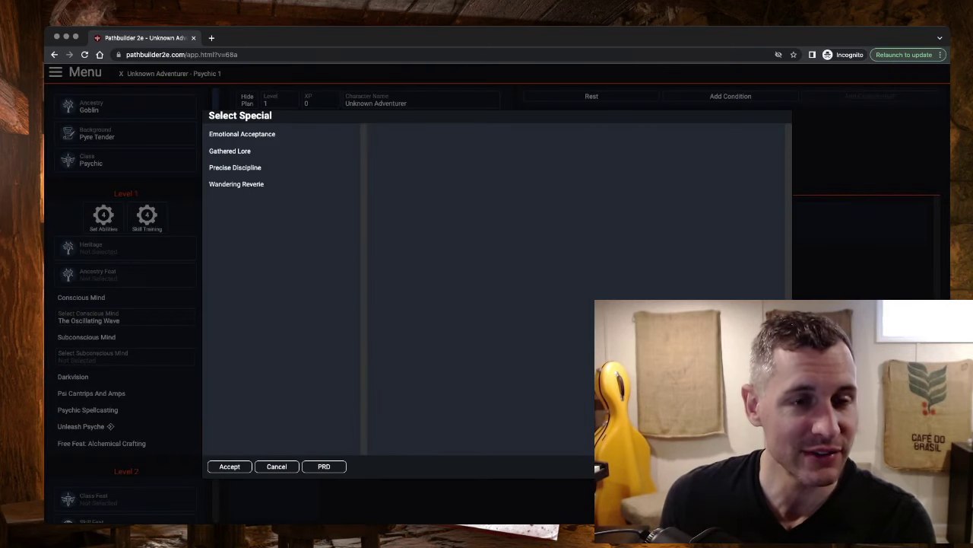
pyautogui.click(235, 167)
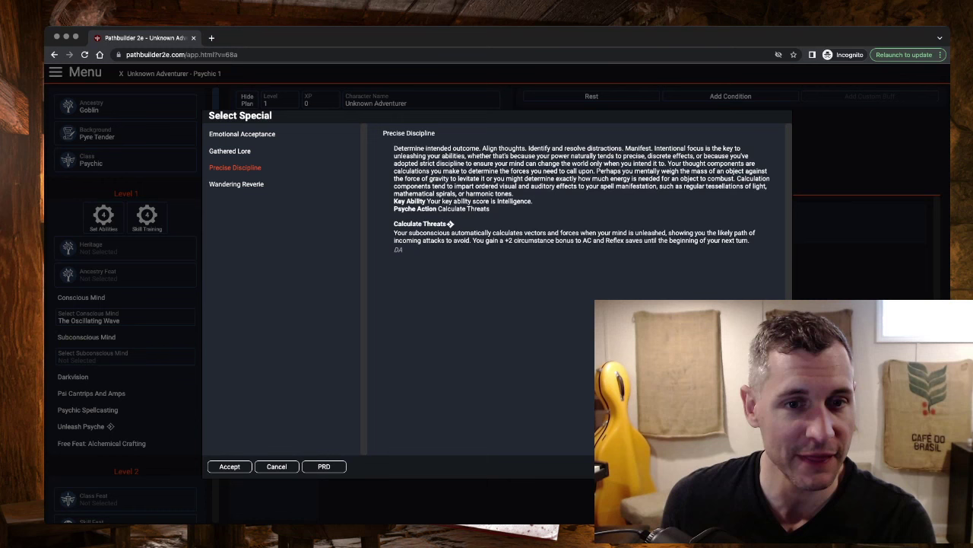
pyautogui.click(230, 151)
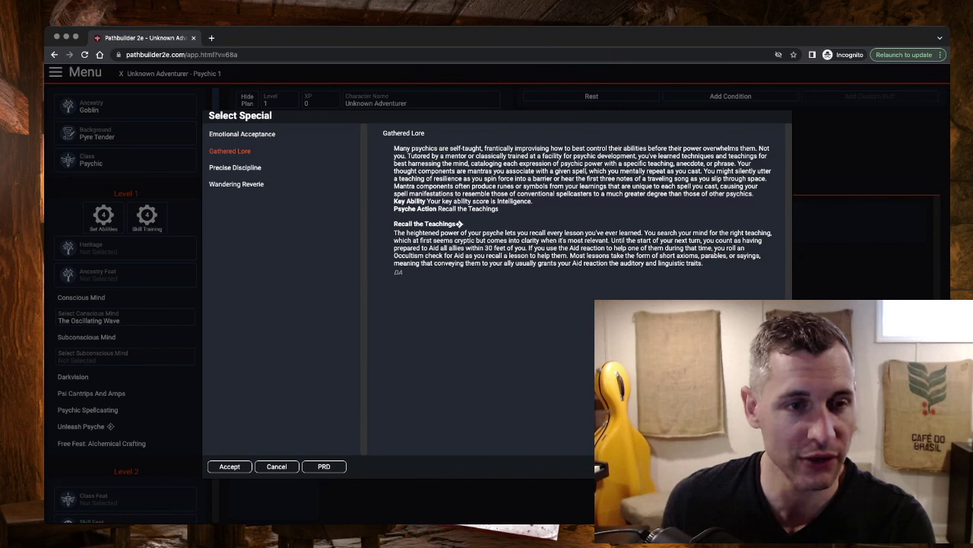
pyautogui.click(236, 184)
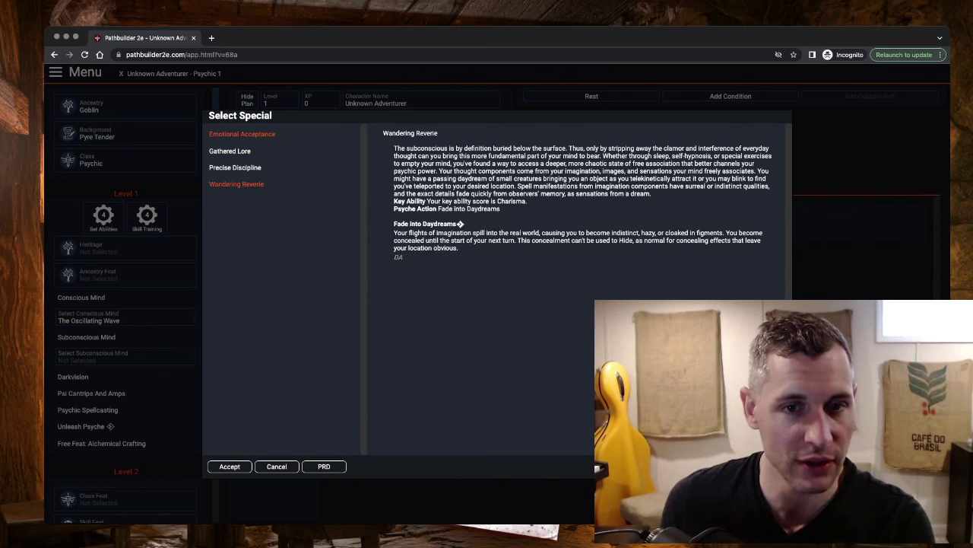
pyautogui.click(242, 134)
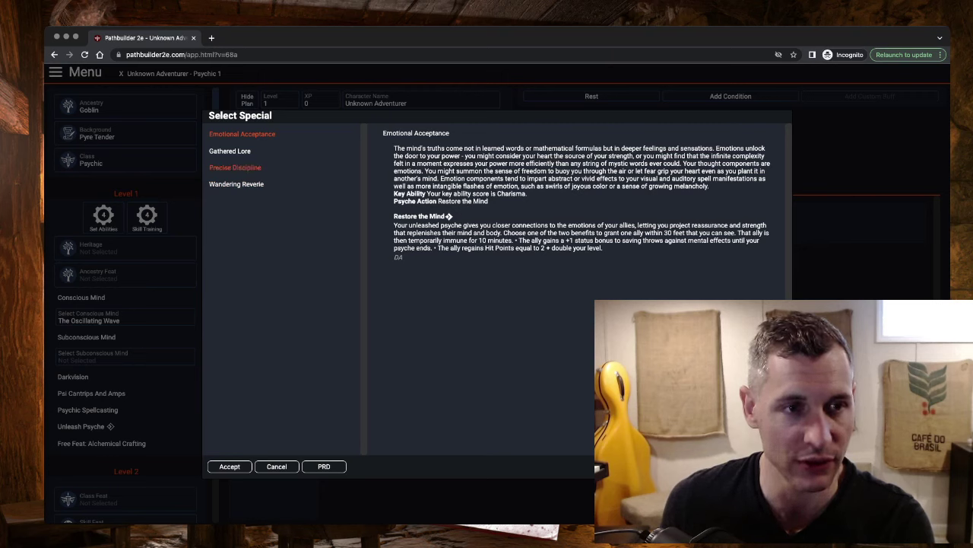
pyautogui.click(235, 168)
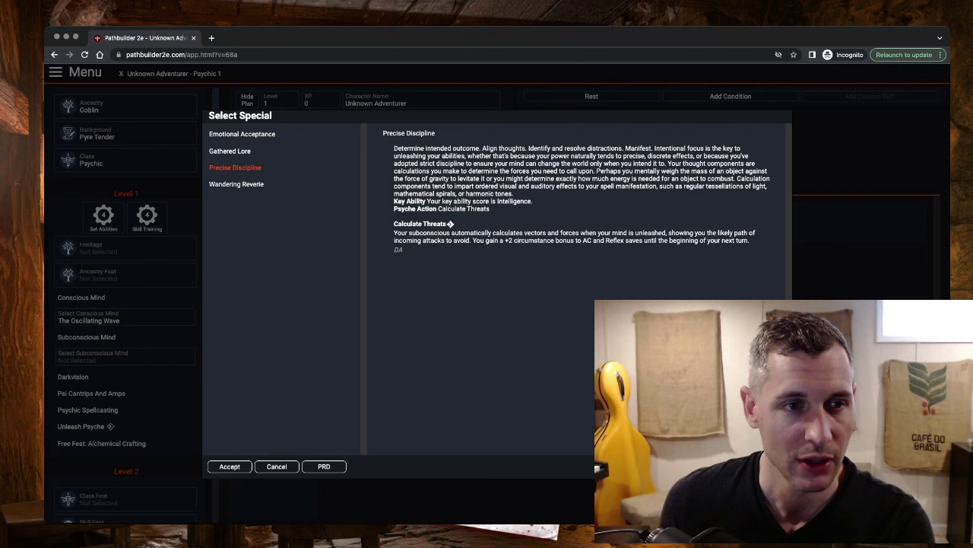
pyautogui.click(230, 151)
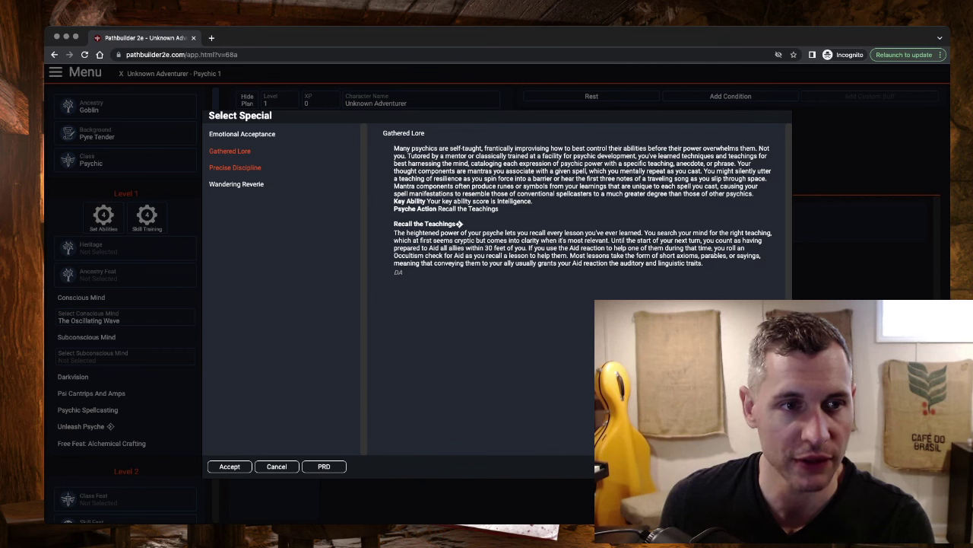
pyautogui.click(235, 167)
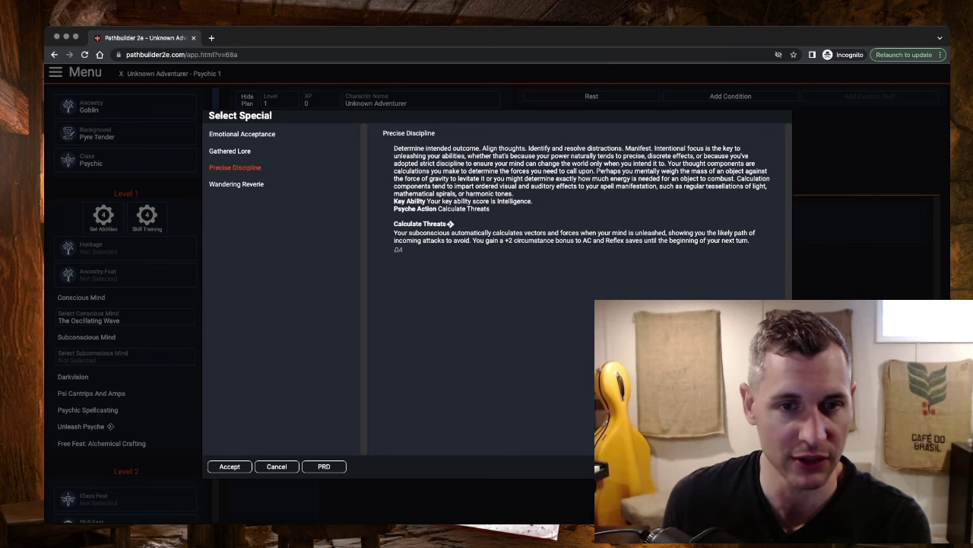
pyautogui.click(229, 466)
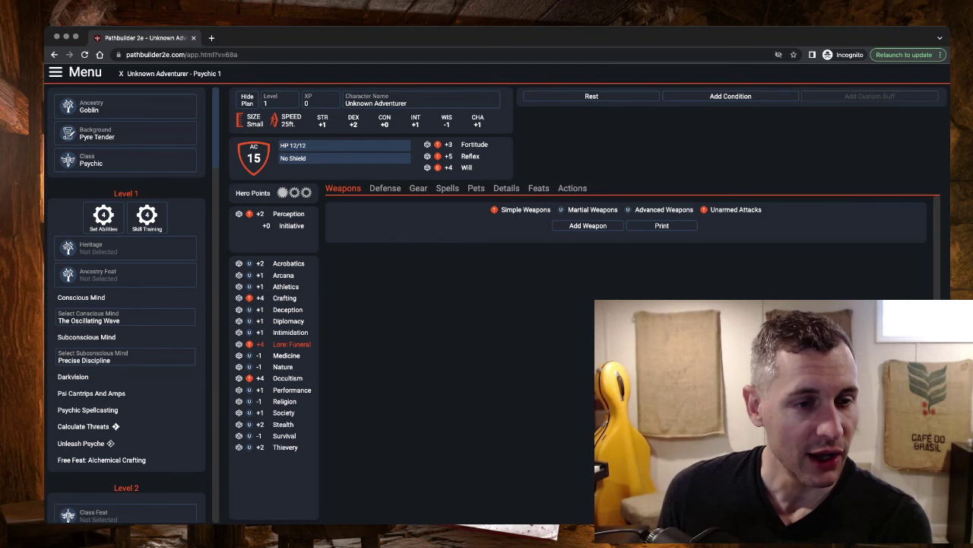
# Show the focus spells and review the Produce Flame and Ray of Frost (Amped) details.
pyautogui.click(447, 188)
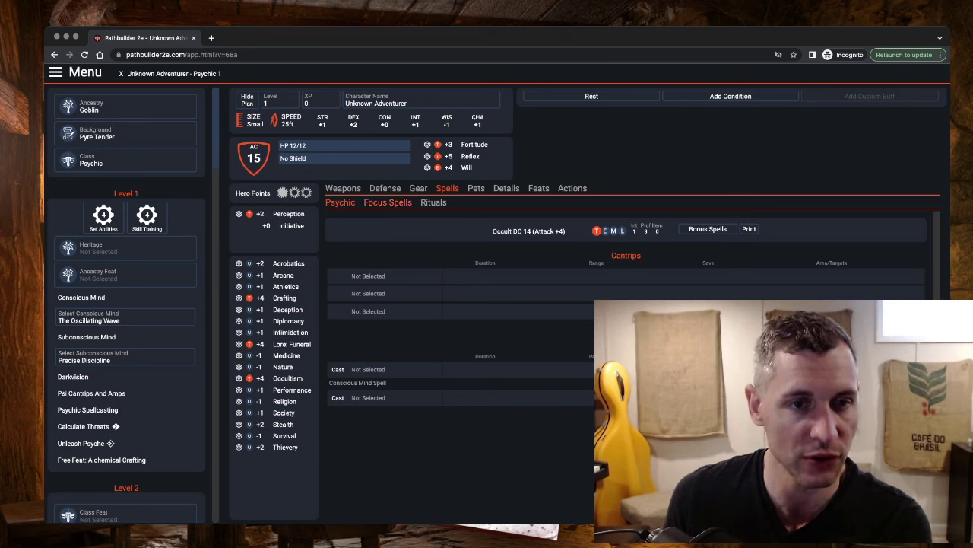
pyautogui.click(388, 202)
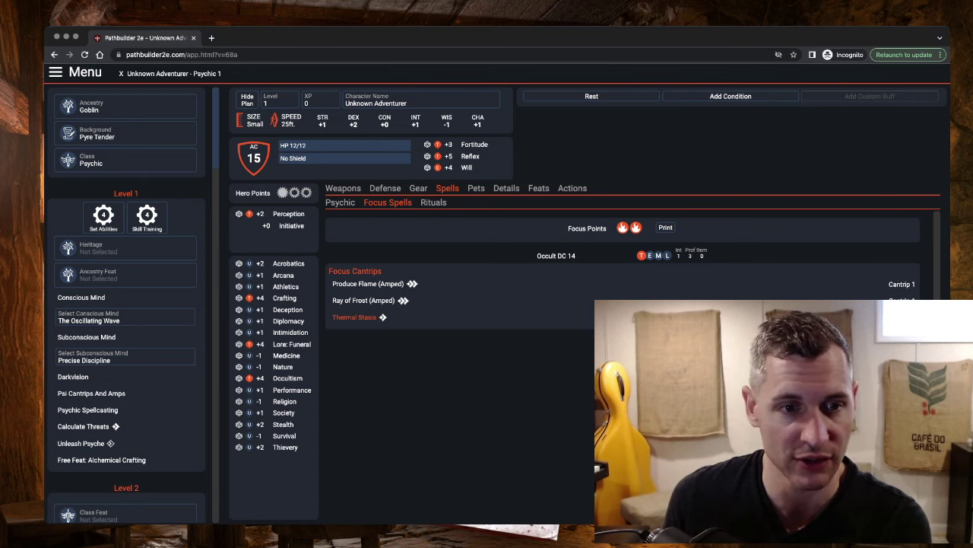
pyautogui.click(368, 284)
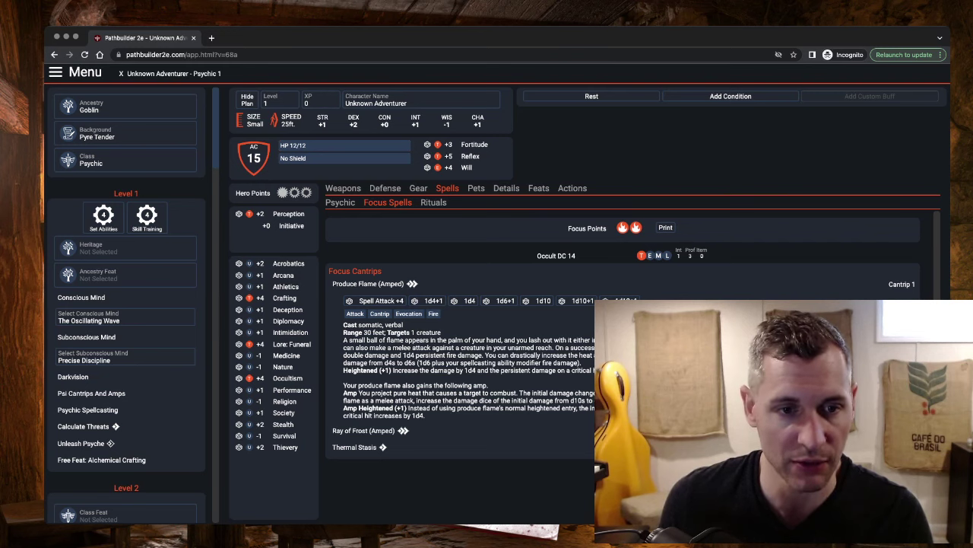
pyautogui.click(369, 282)
pyautogui.click(363, 300)
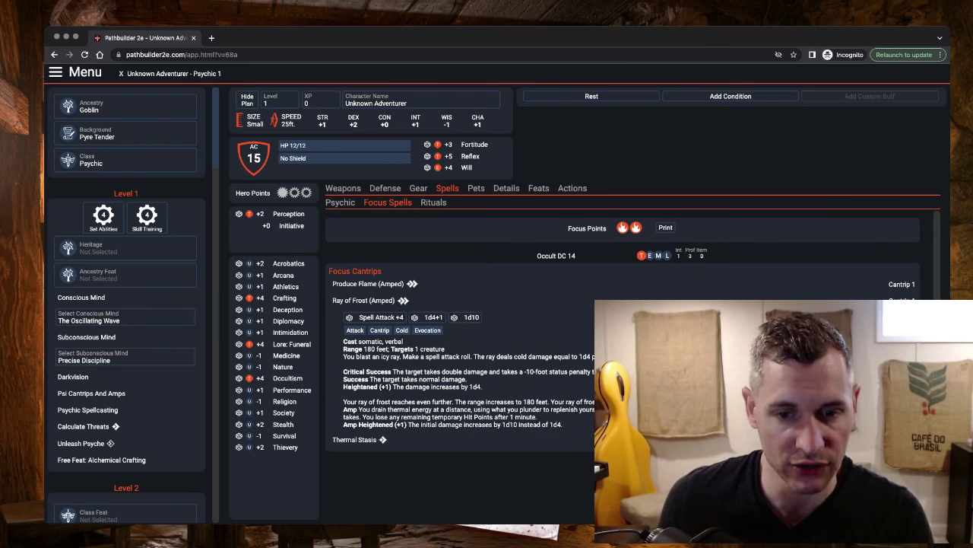
pyautogui.click(364, 299)
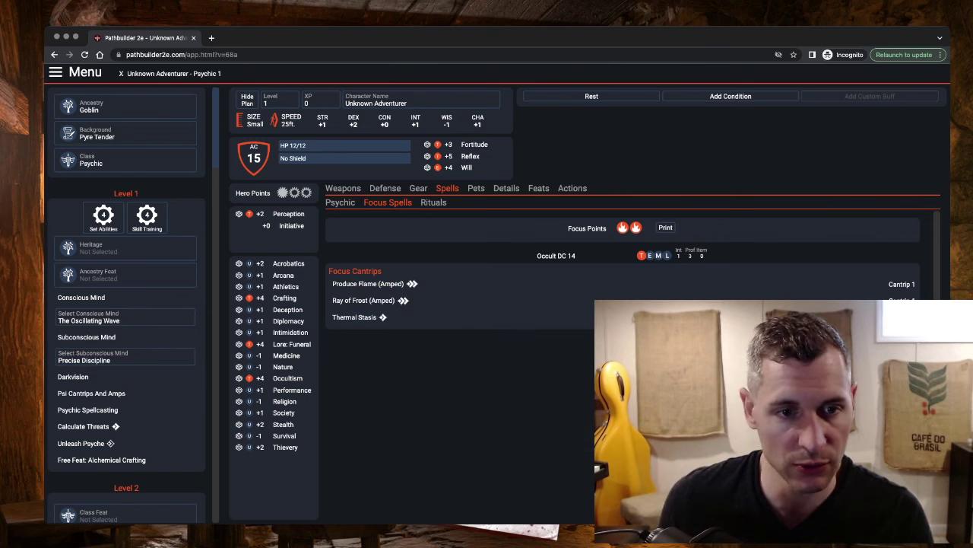
# Review Ray of Frost and Thermal Stasis details, then bring up the Psychic spell list.
pyautogui.click(363, 299)
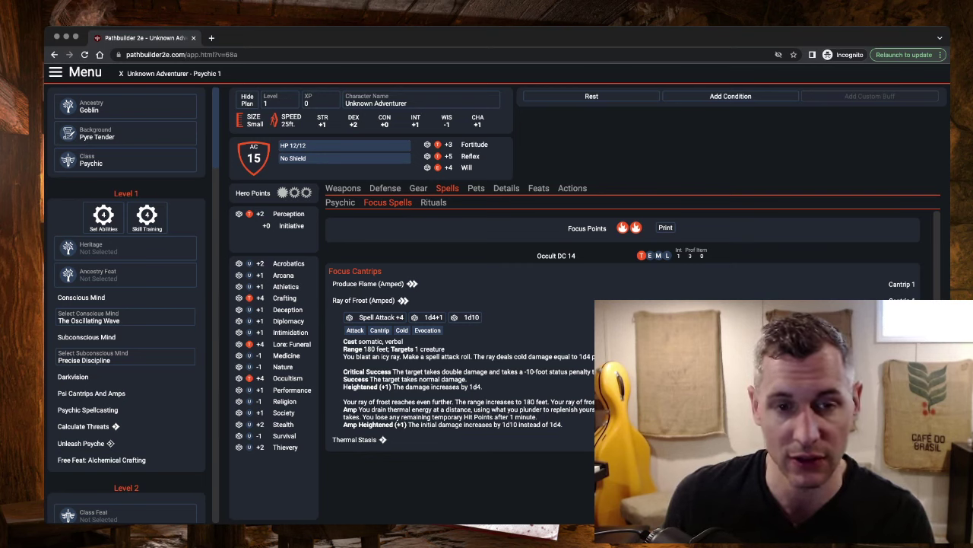
pyautogui.click(364, 300)
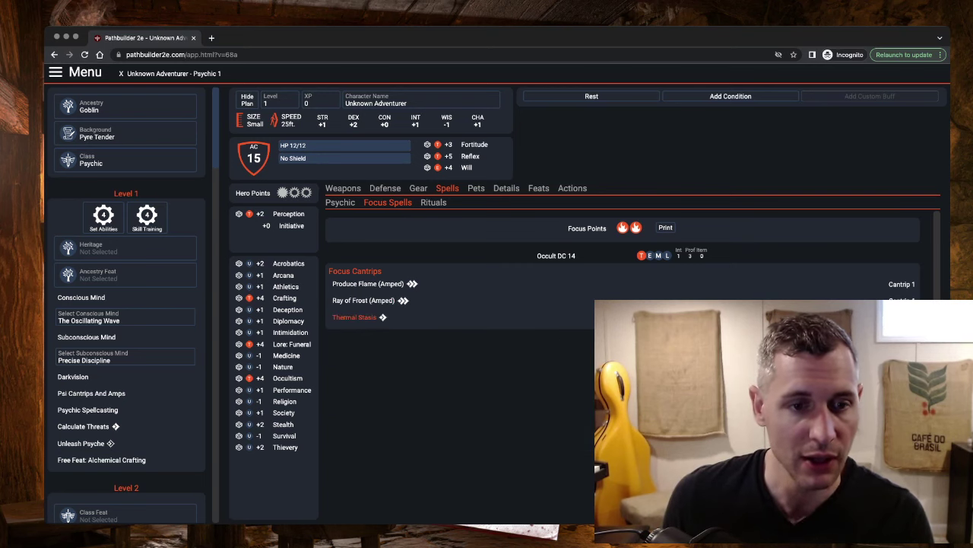
pyautogui.click(354, 317)
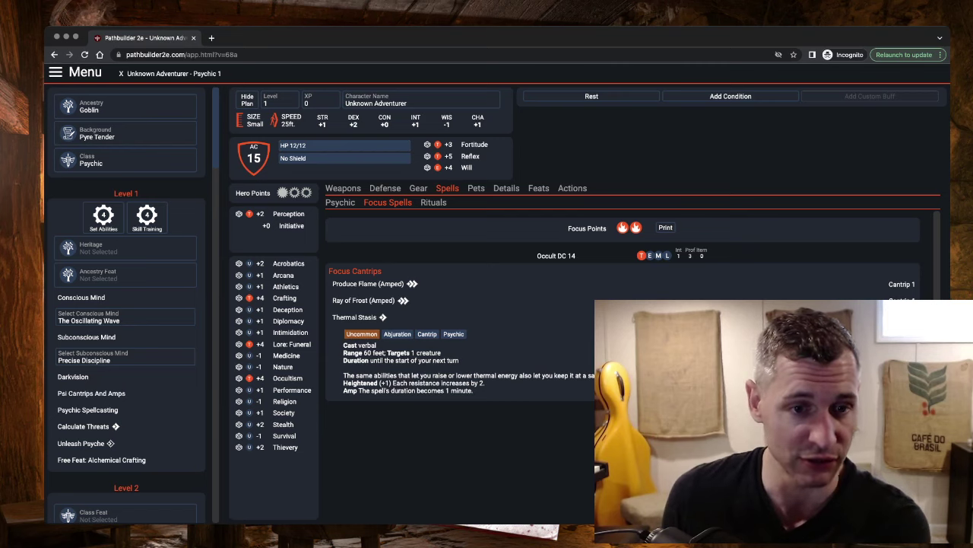
pyautogui.click(354, 317)
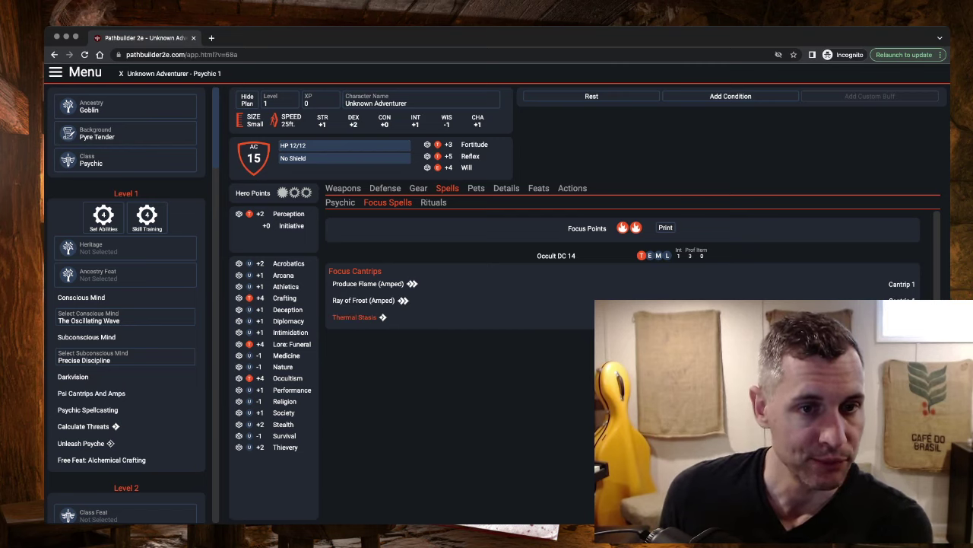
pyautogui.click(339, 203)
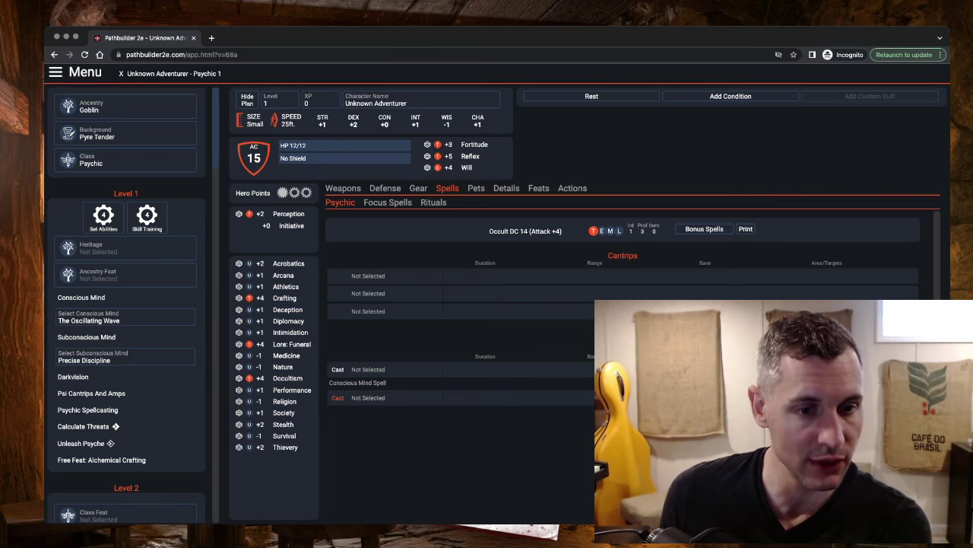
# Choose Burning Hands for the Conscious Mind Spell slot.
pyautogui.click(368, 397)
pyautogui.click(230, 146)
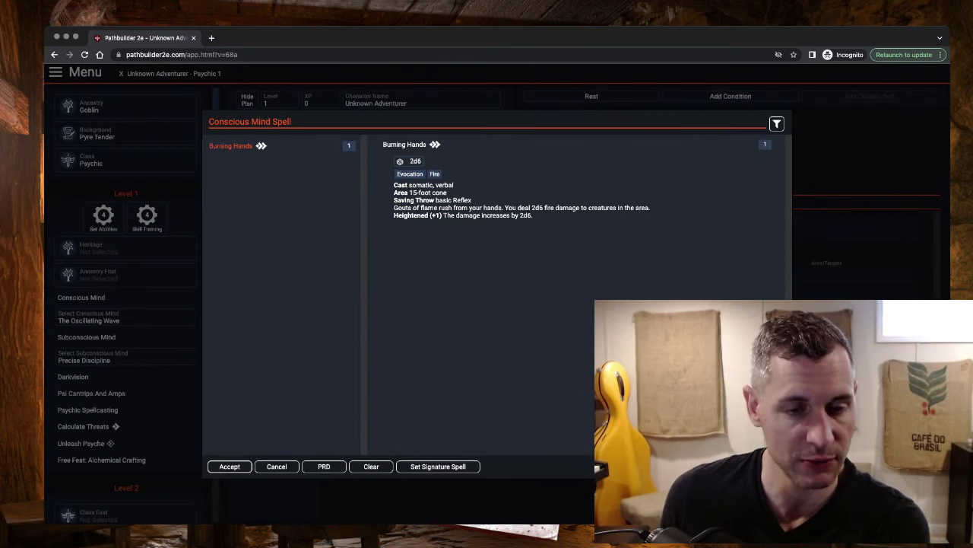
pyautogui.click(230, 466)
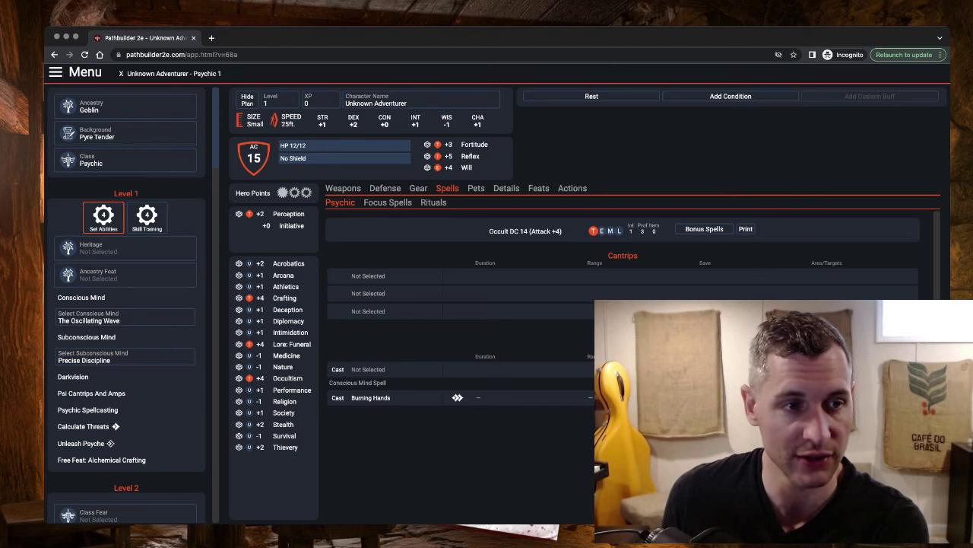
pyautogui.click(103, 216)
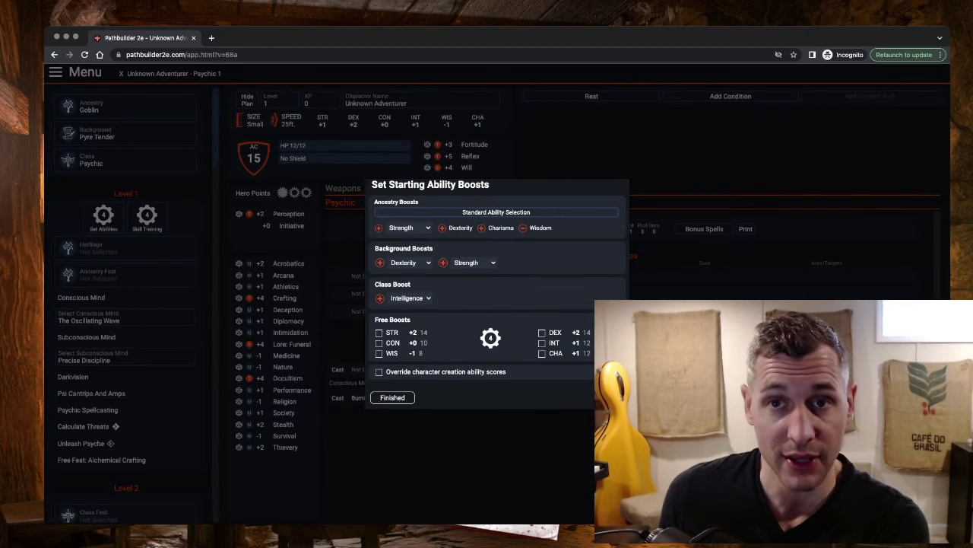
# Put the ancestry and background boosts into Intelligence and a free boost into WIS, giving INT +4.
pyautogui.click(407, 228)
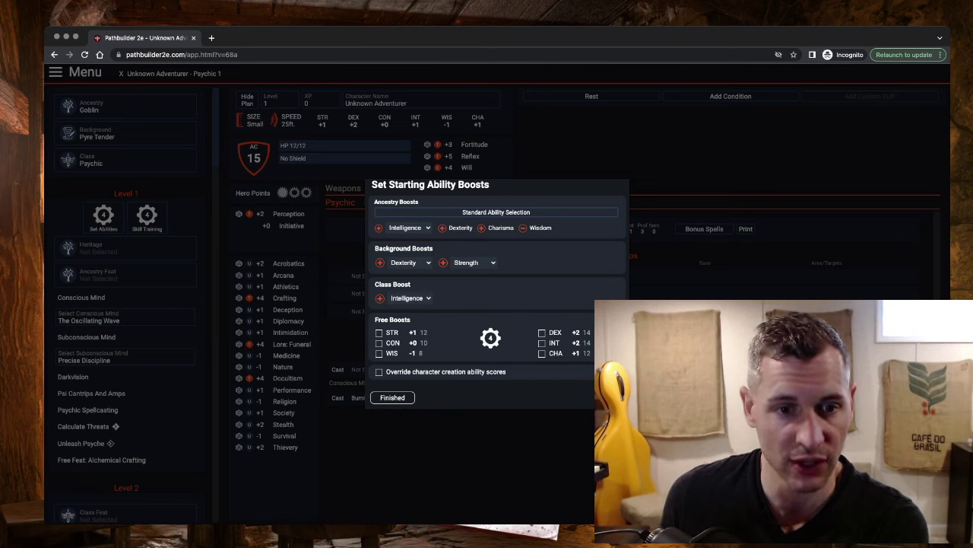
pyautogui.click(470, 262)
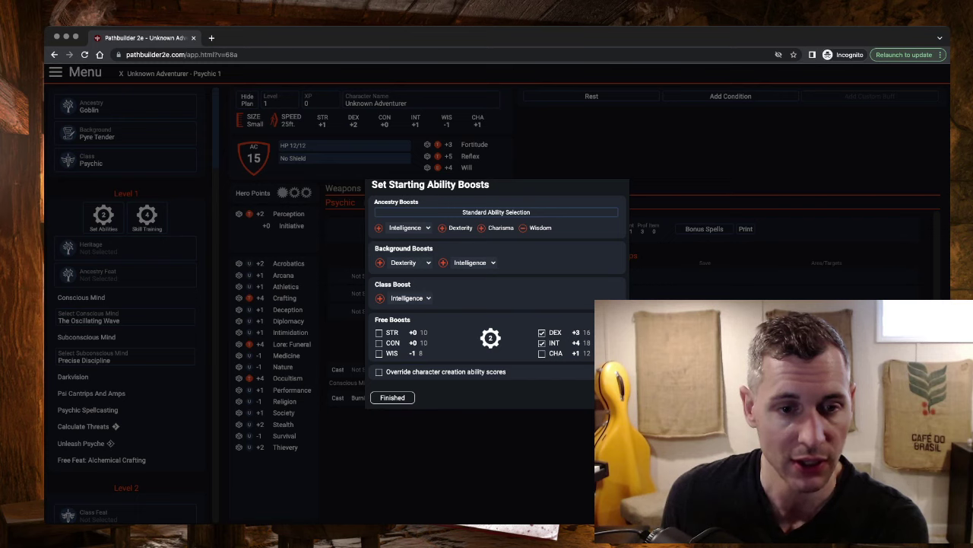
pyautogui.click(379, 353)
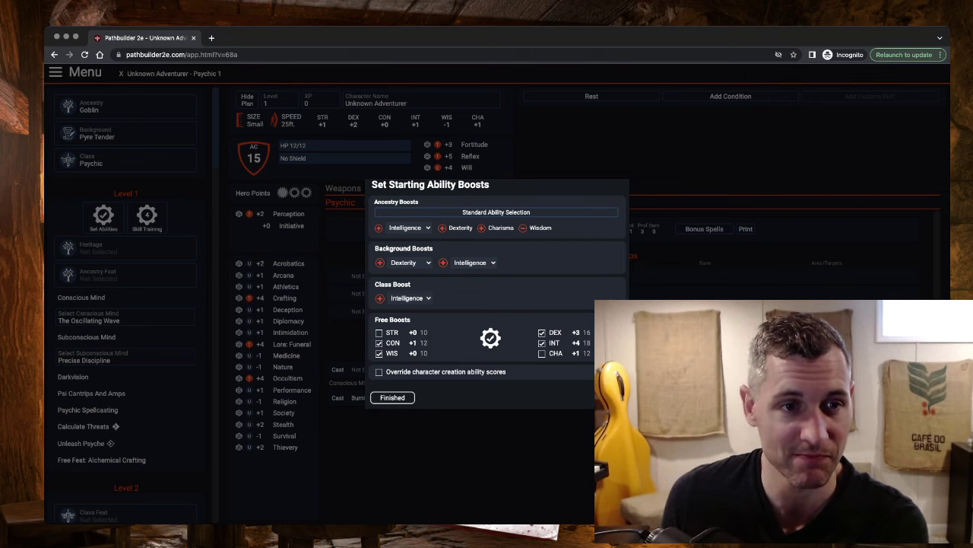
pyautogui.click(393, 397)
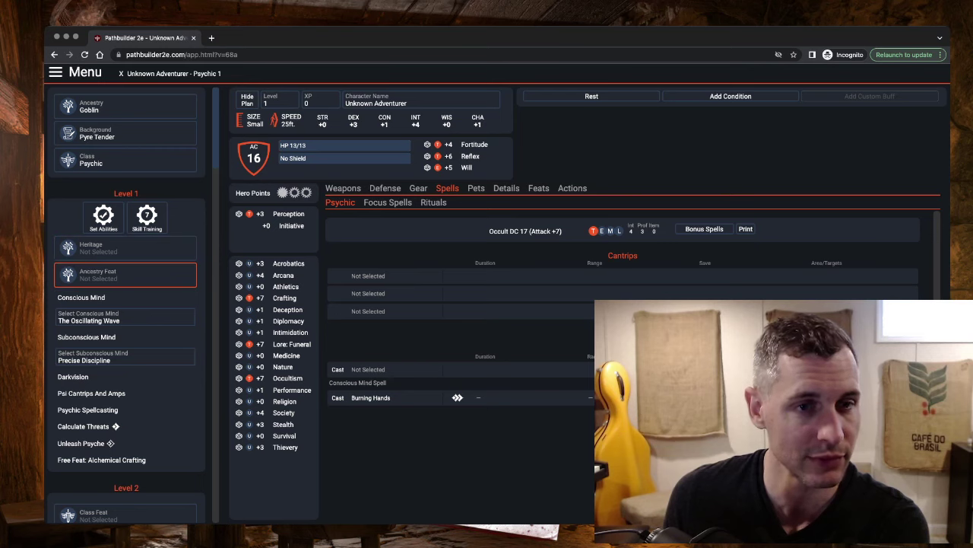
# Pick Burn It! as the goblin's level-1 ancestry feat.
pyautogui.click(115, 271)
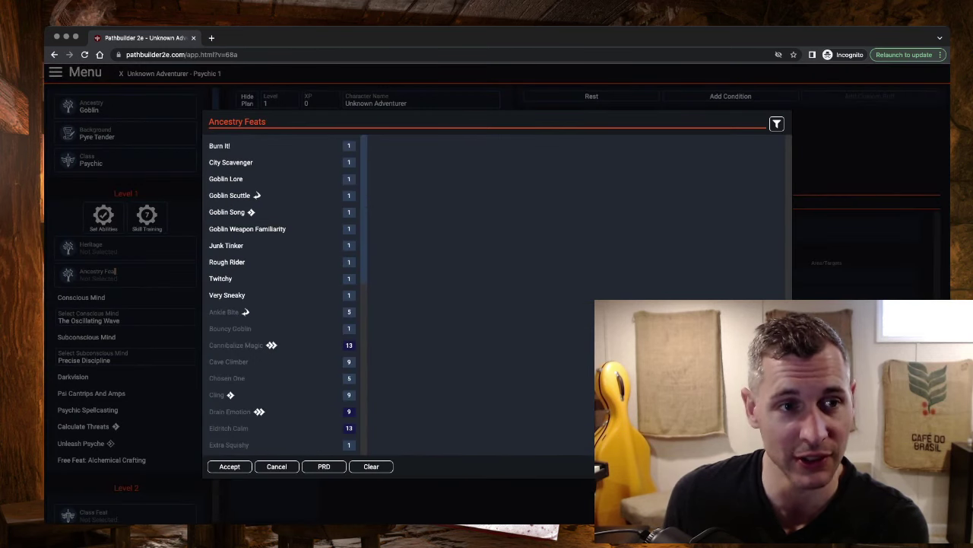
pyautogui.click(219, 145)
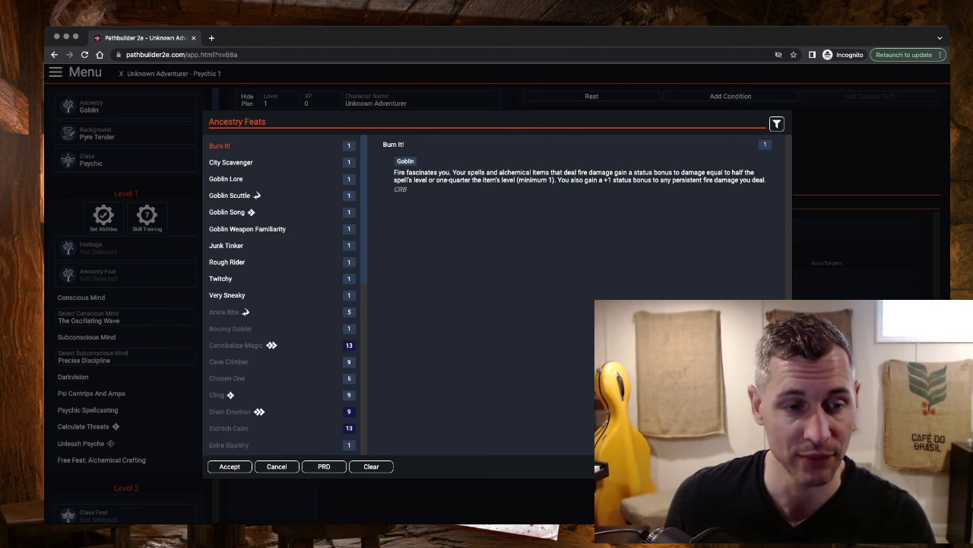
pyautogui.click(230, 466)
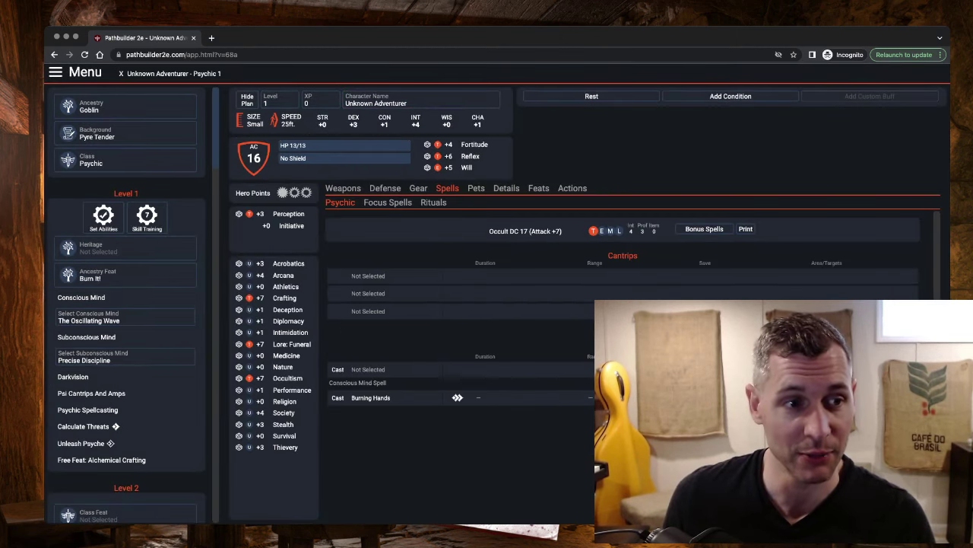
# Choose Snow Goblin from the Common heritages for the character.
pyautogui.click(125, 248)
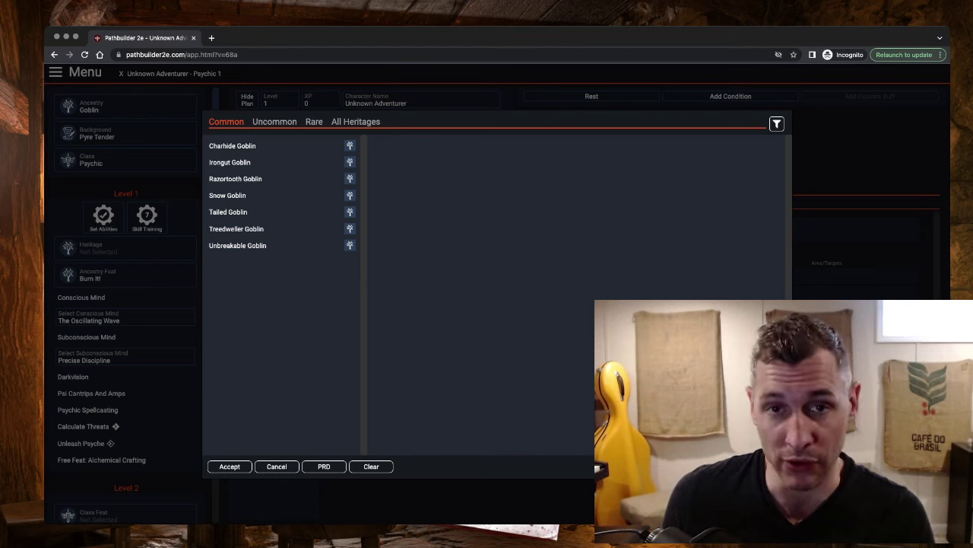
pyautogui.click(228, 195)
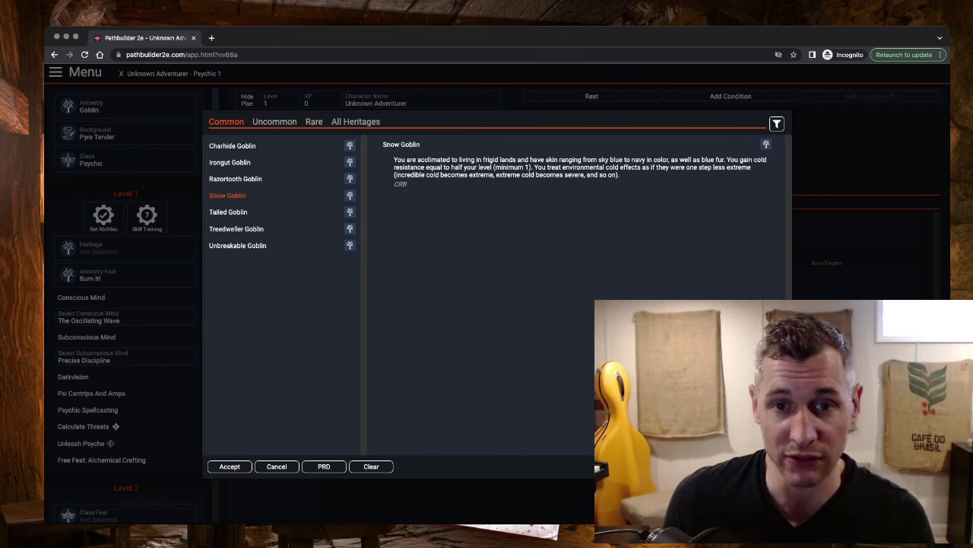
pyautogui.click(230, 466)
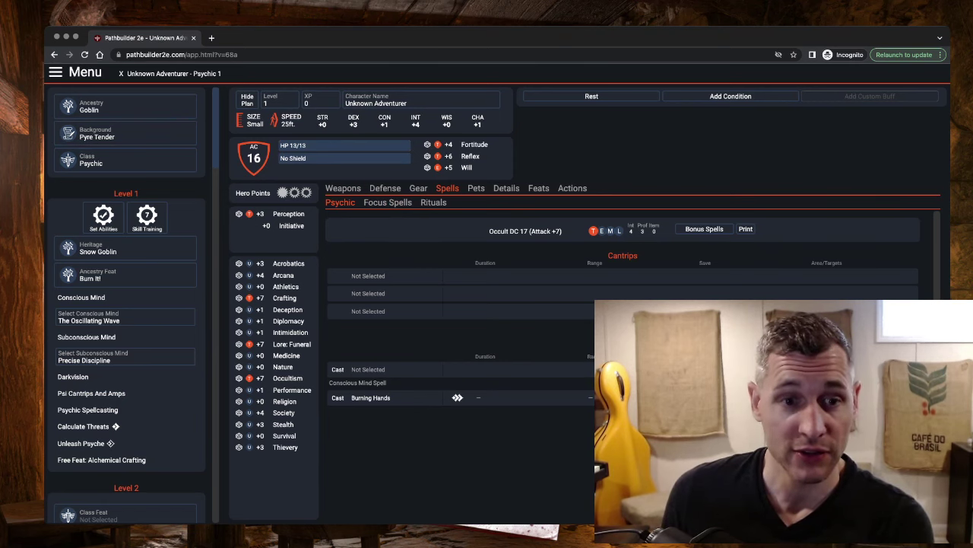
# Pick Scorching Blast from the Occult list for the empty level-1 spell slot.
pyautogui.click(338, 369)
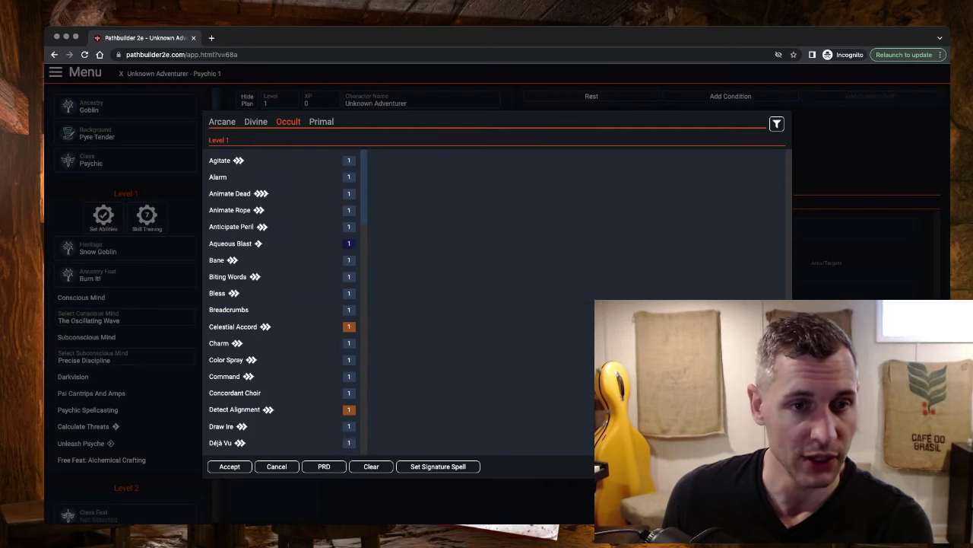
pyautogui.scroll(-5, 285, 304)
pyautogui.scroll(-4, 286, 304)
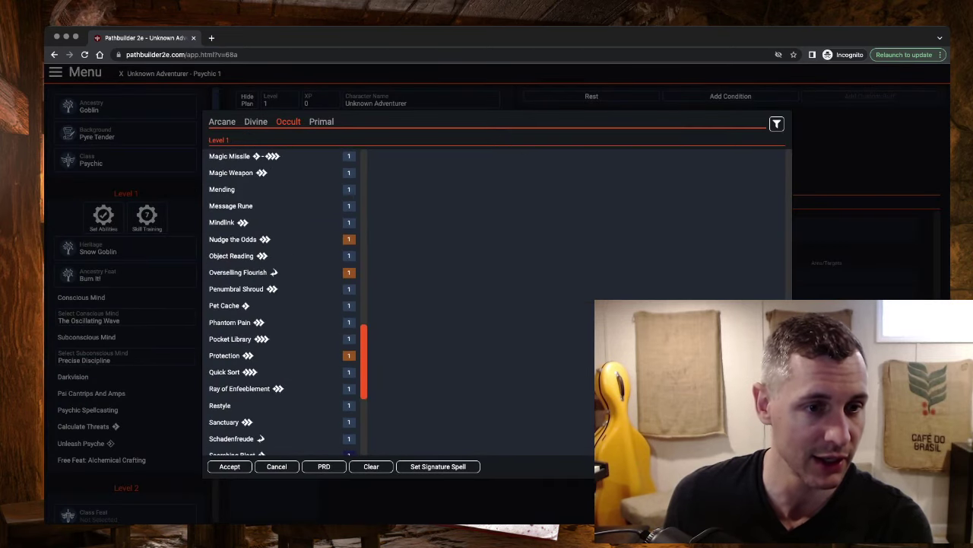
pyautogui.scroll(-2, 281, 305)
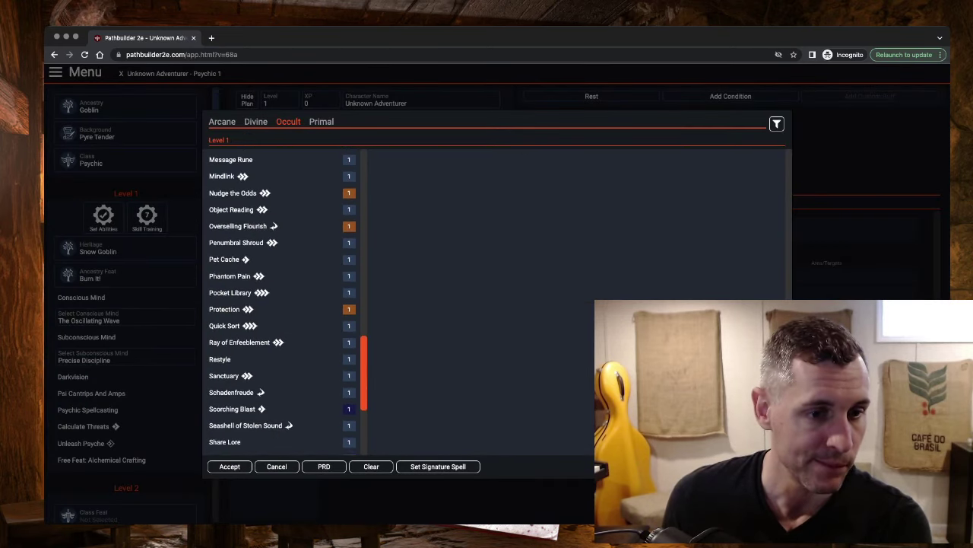
pyautogui.scroll(1, 281, 304)
pyautogui.scroll(-1, 281, 304)
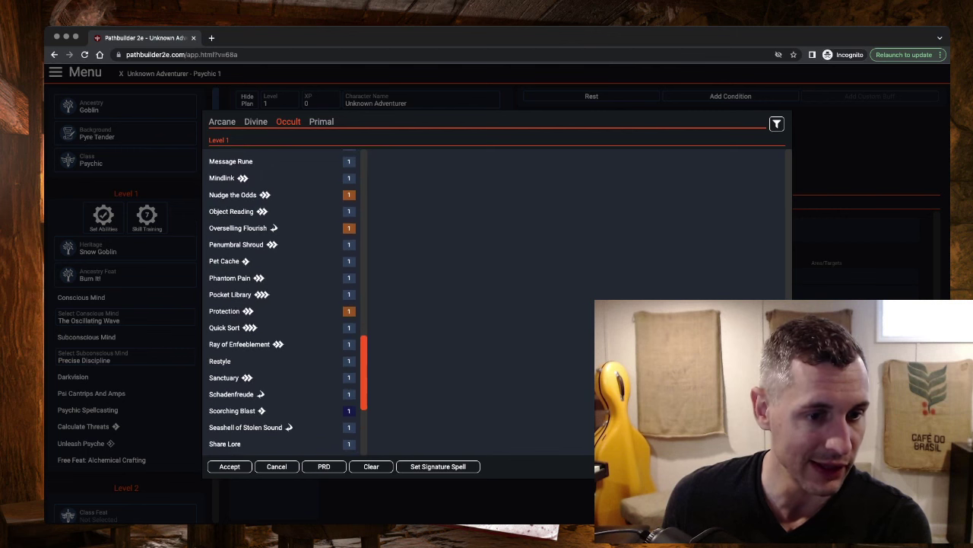
pyautogui.click(232, 411)
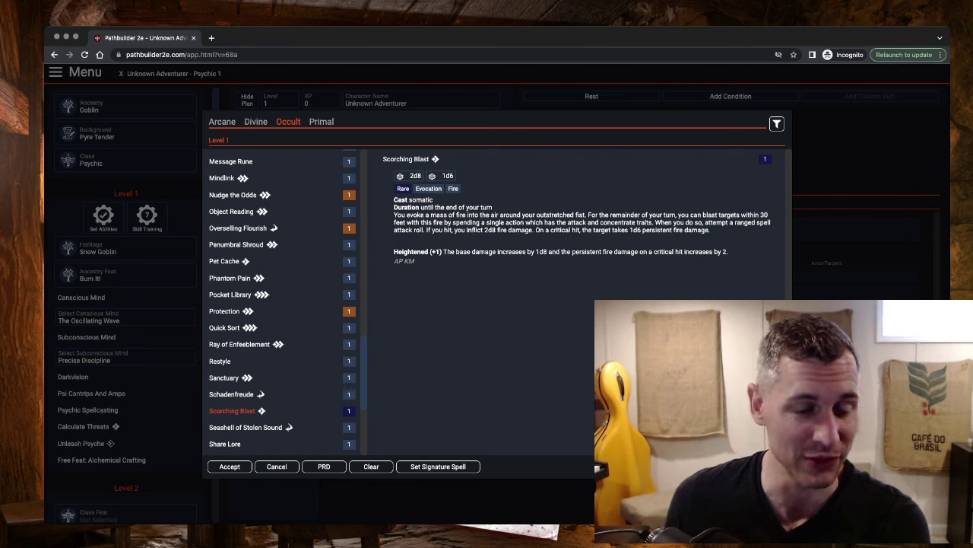
pyautogui.scroll(3, 364, 358)
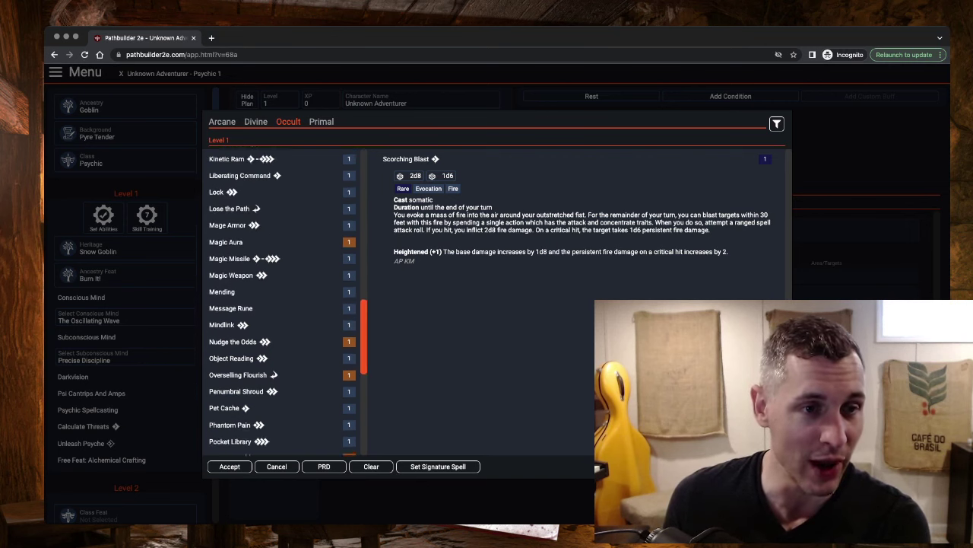
pyautogui.scroll(1, 363, 319)
pyautogui.scroll(-2, 364, 320)
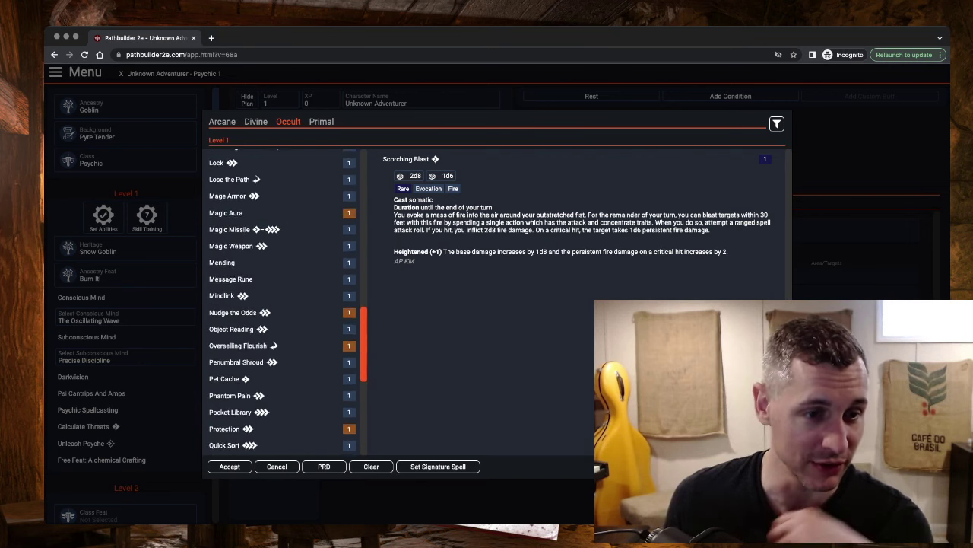
pyautogui.scroll(-3, 288, 302)
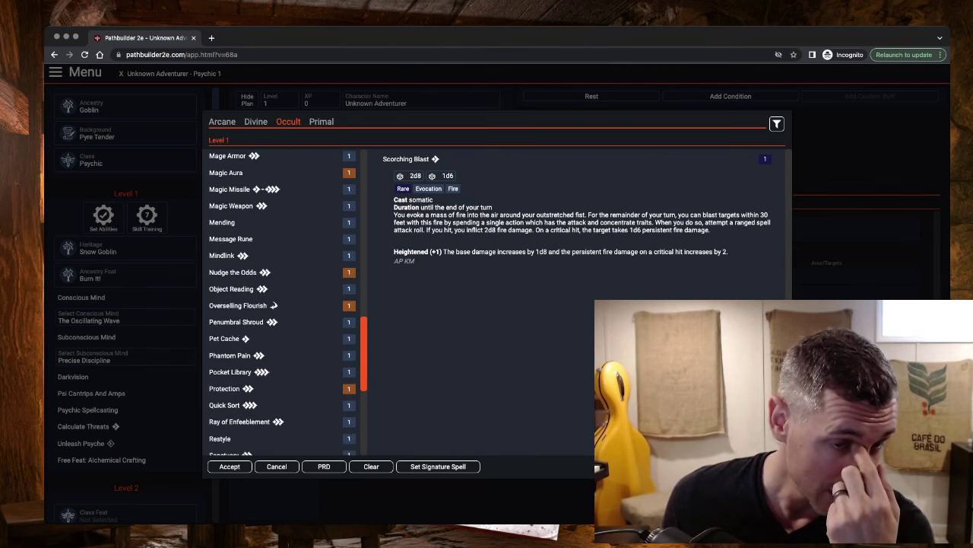
pyautogui.scroll(6, 288, 302)
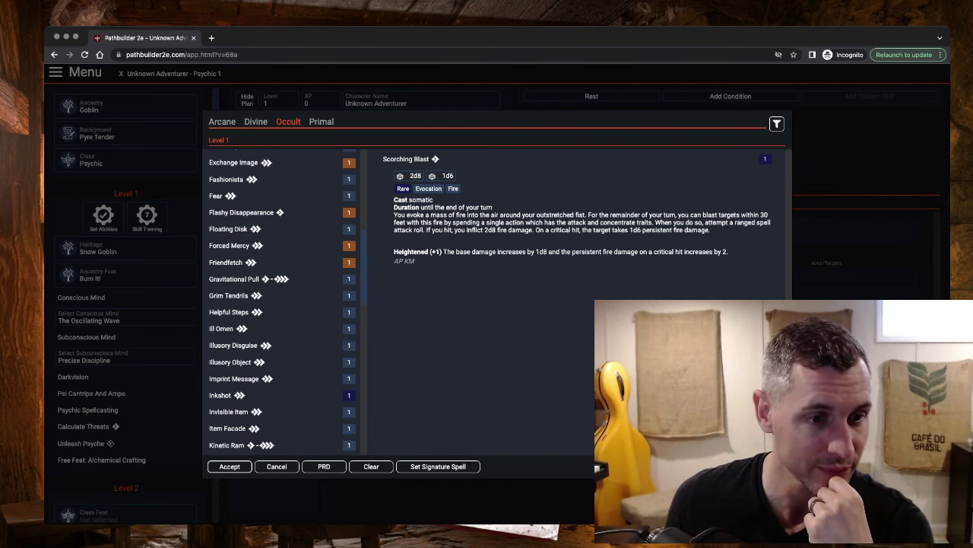
pyautogui.press('Return')
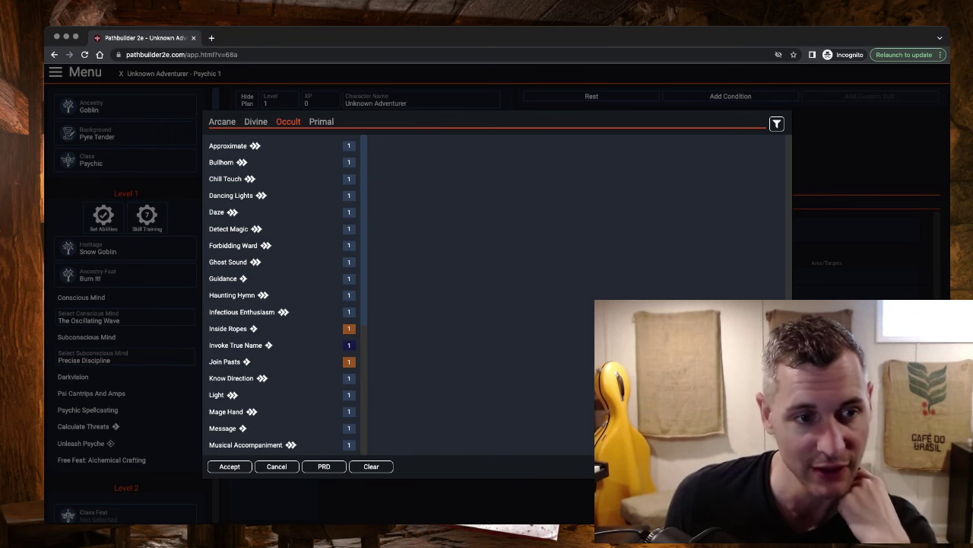
# Put Know Direction into the first Occult cantrip slot.
pyautogui.scroll(-3, 285, 293)
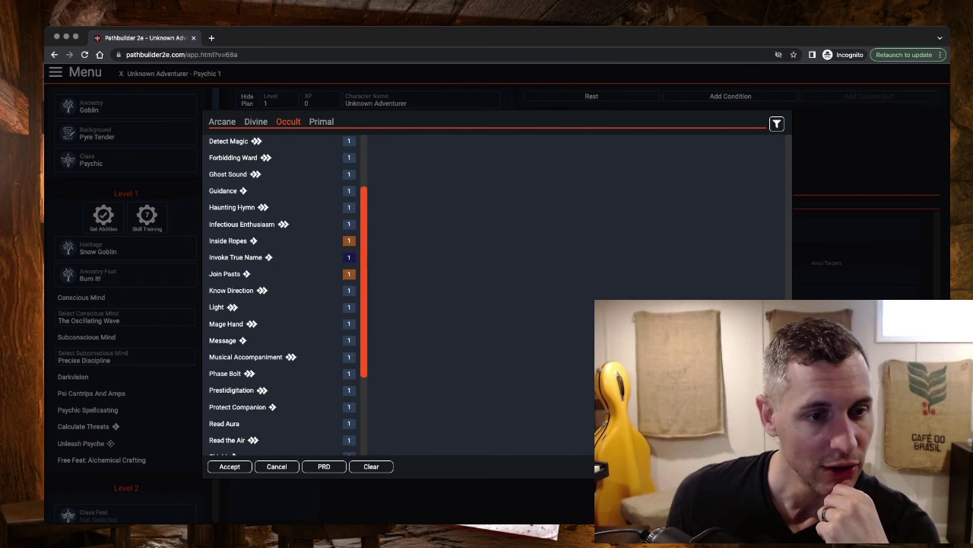
pyautogui.click(232, 289)
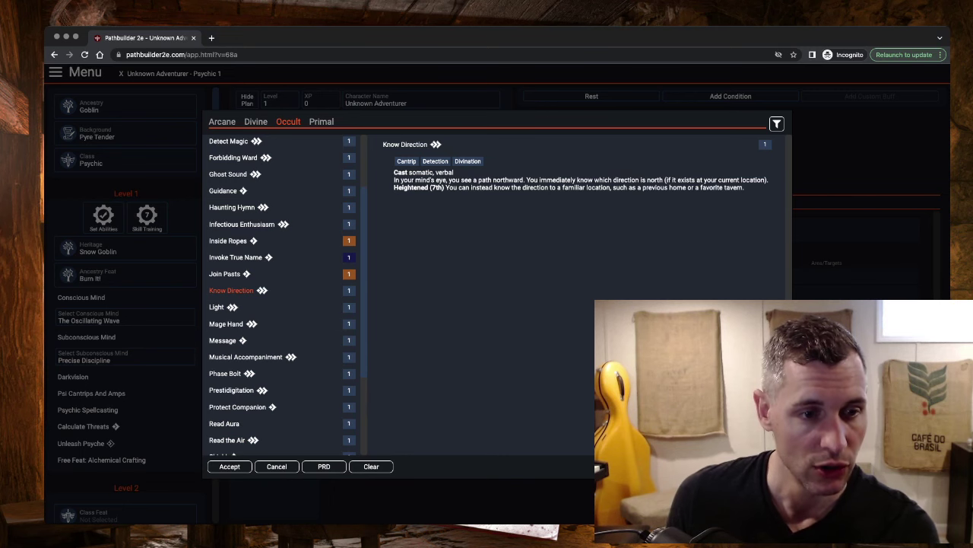
pyautogui.click(229, 466)
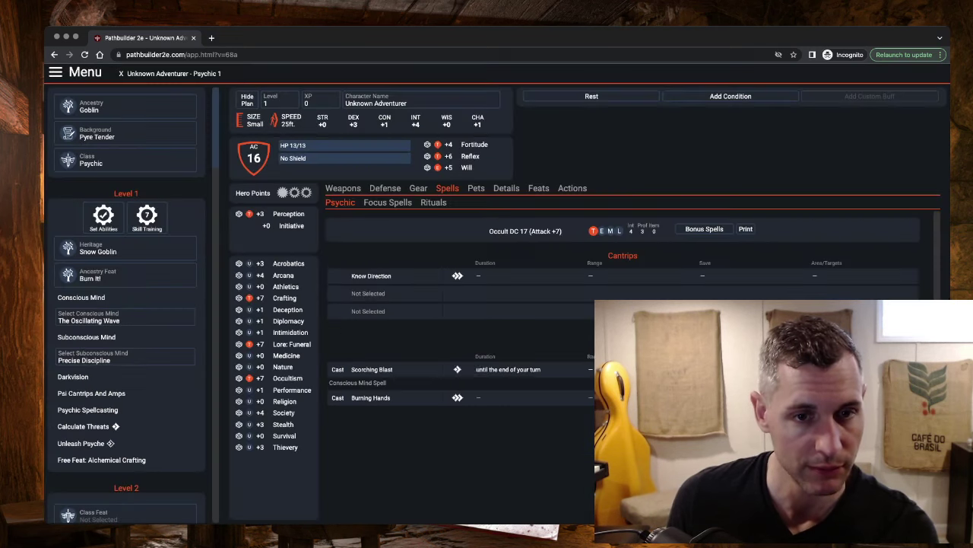
# Fill the second cantrip slot with Time Sense after comparing it with Shield.
pyautogui.click(368, 293)
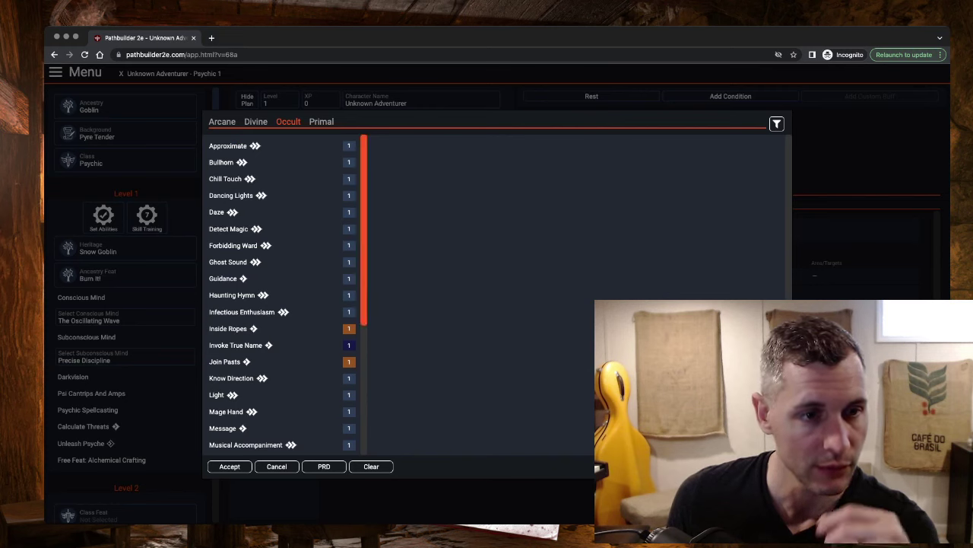
pyautogui.scroll(-3, 281, 297)
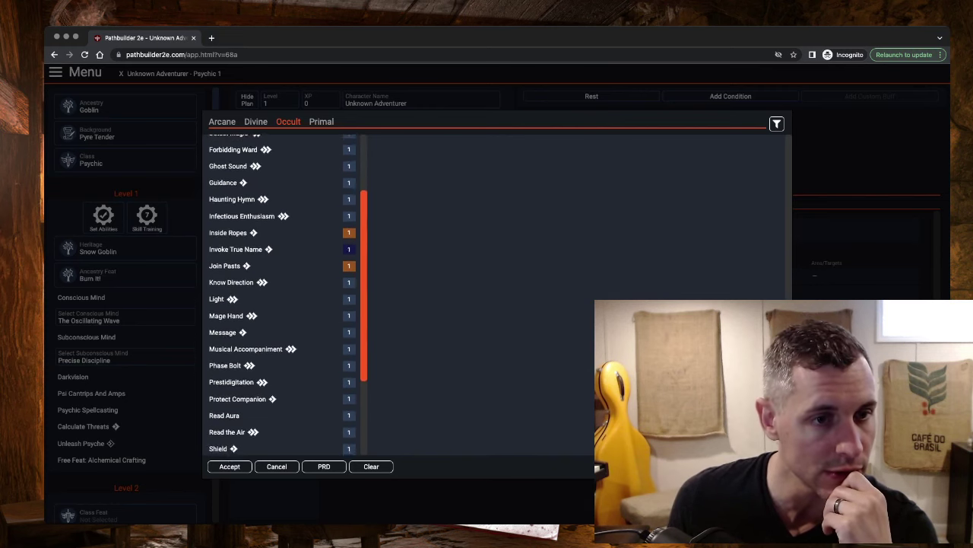
pyautogui.scroll(-3, 282, 296)
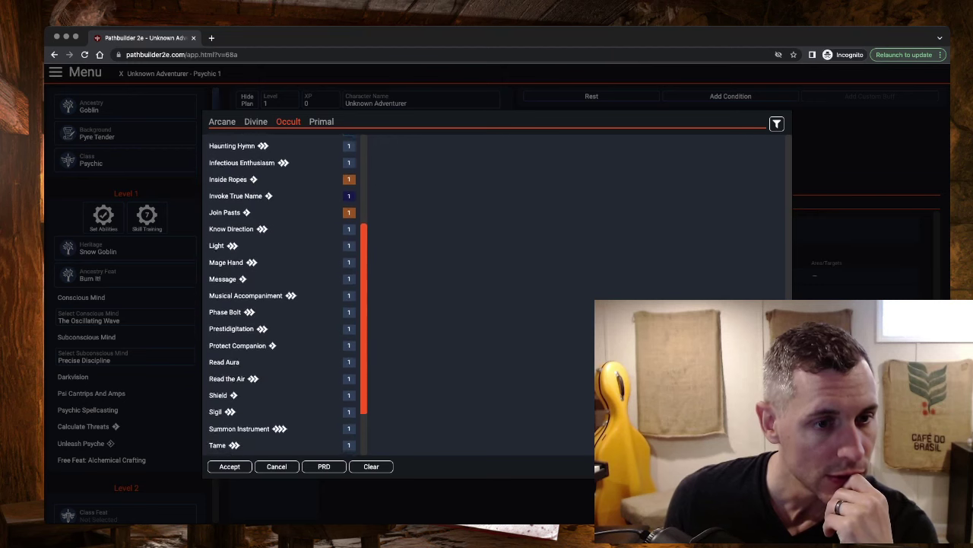
pyautogui.scroll(-3, 288, 295)
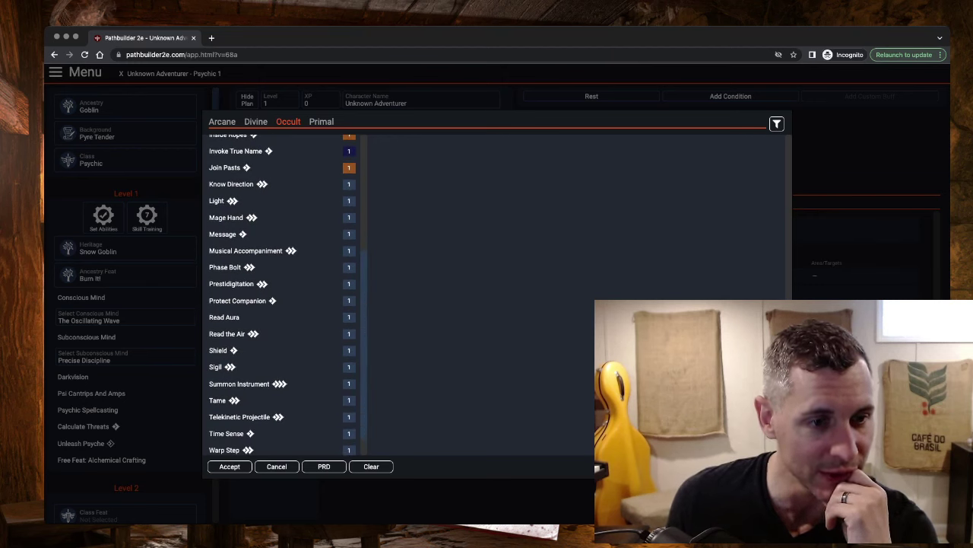
pyautogui.scroll(-1, 288, 295)
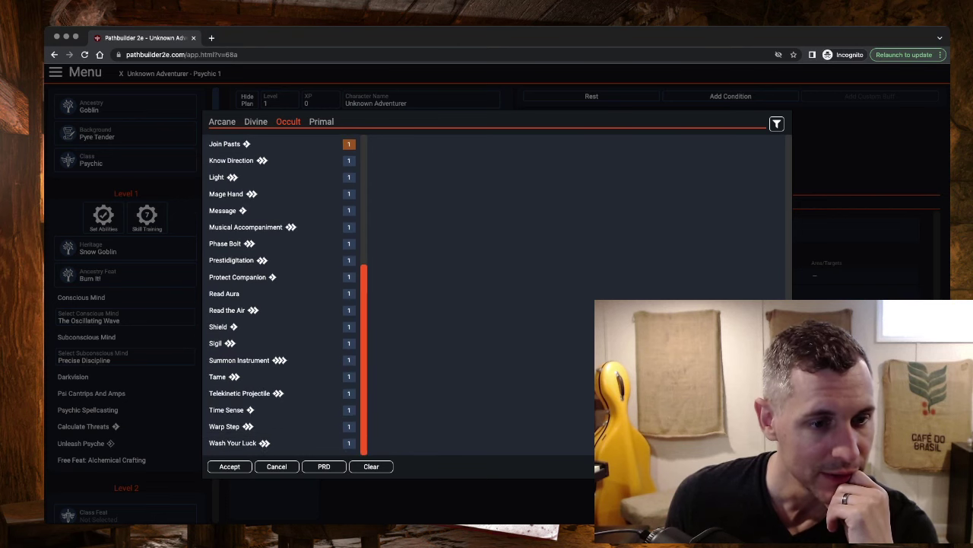
pyautogui.click(218, 327)
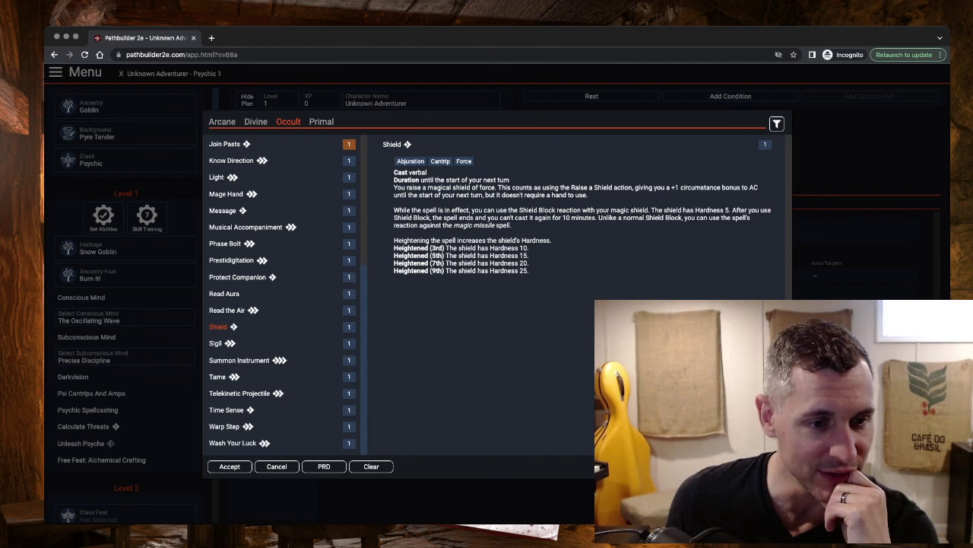
pyautogui.click(226, 410)
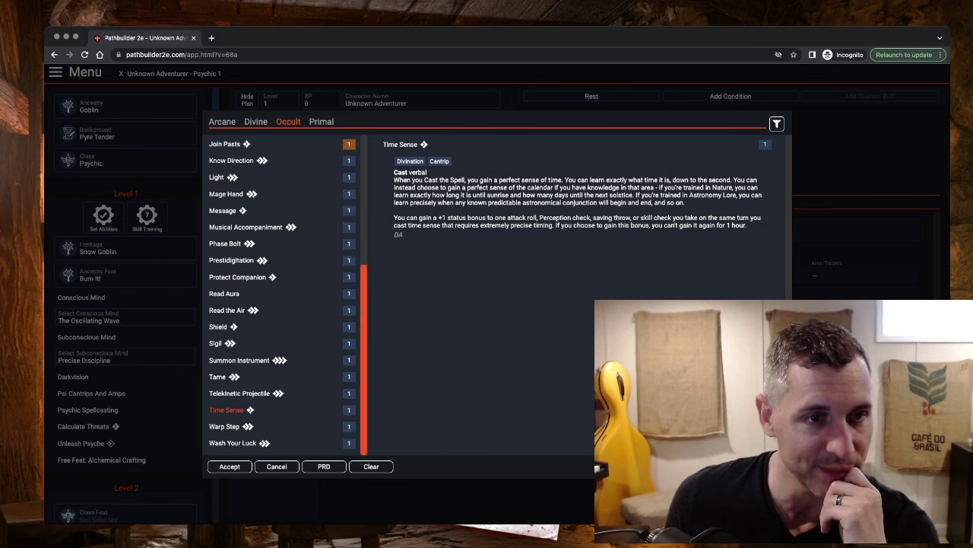
pyautogui.scroll(2, 282, 296)
pyautogui.scroll(3, 281, 296)
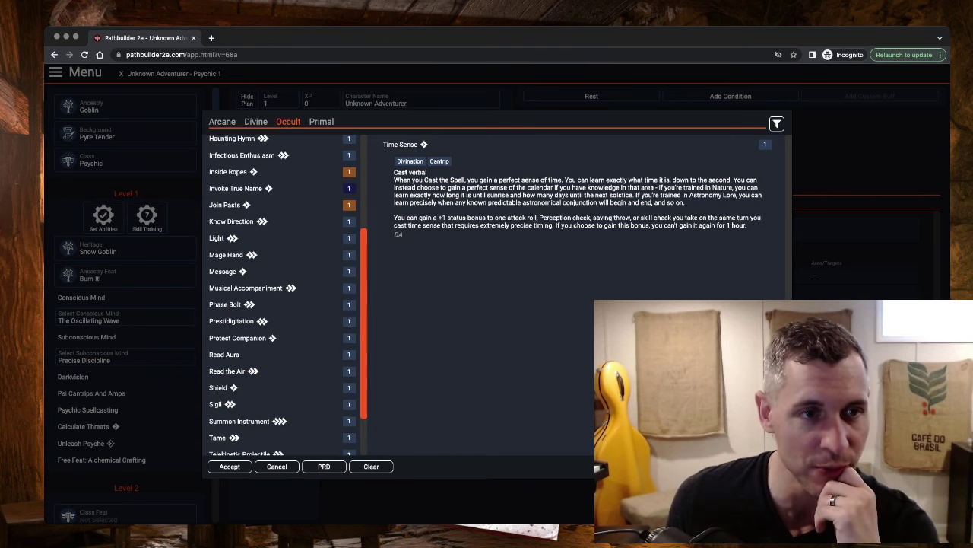
pyautogui.scroll(3, 282, 296)
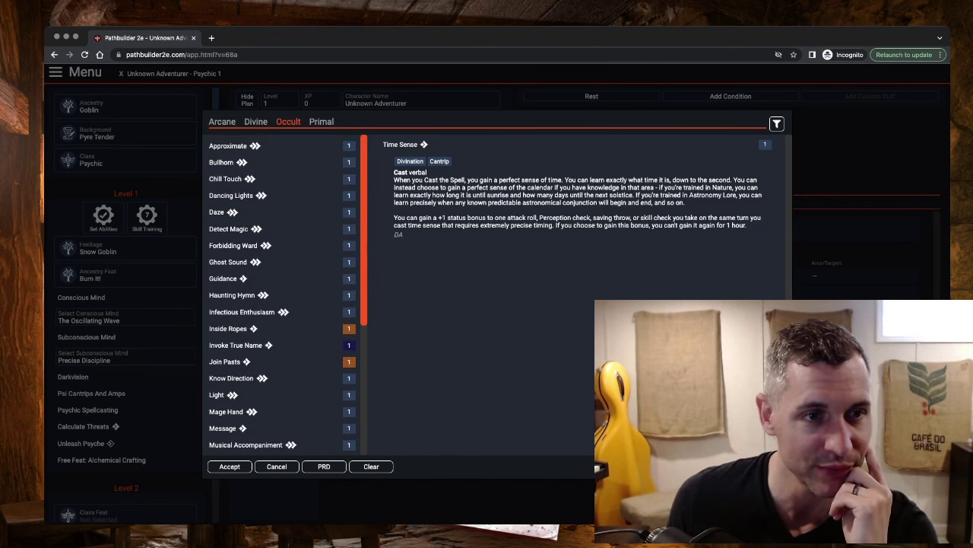
pyautogui.scroll(-1, 282, 296)
pyautogui.scroll(-4, 281, 297)
pyautogui.click(230, 466)
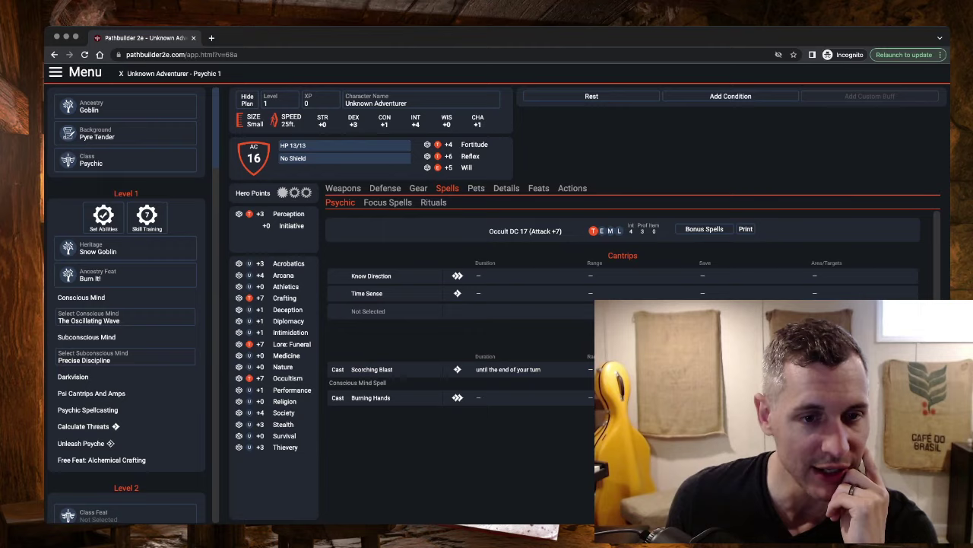
# Add Shield as the third cantrip and bring up skill training with 7 selections left.
pyautogui.click(705, 229)
pyautogui.scroll(-4, 281, 297)
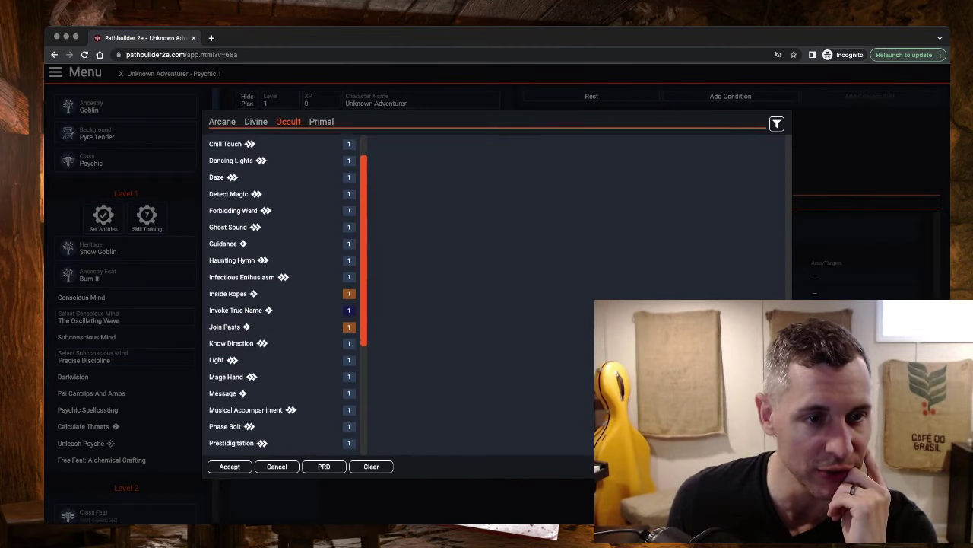
pyautogui.scroll(-1, 281, 304)
pyautogui.click(219, 359)
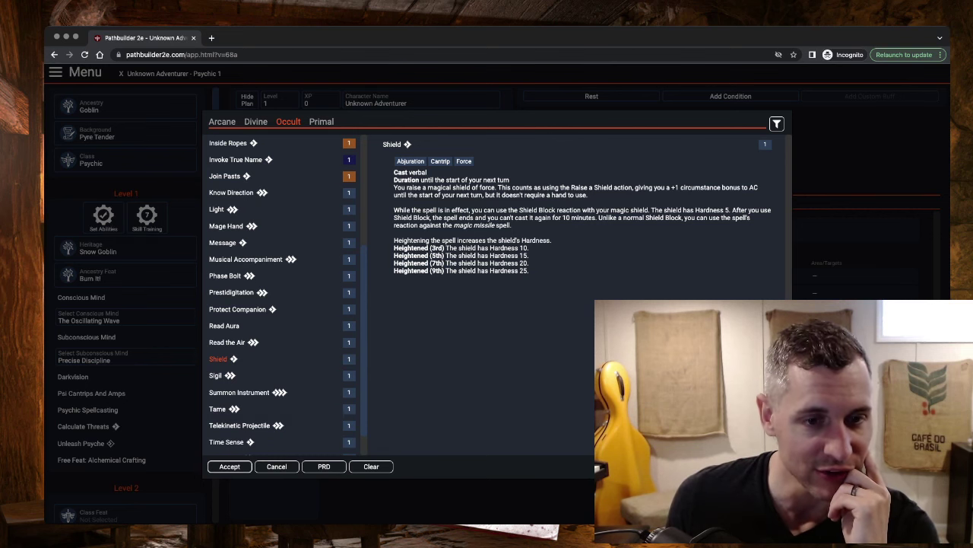
pyautogui.click(230, 466)
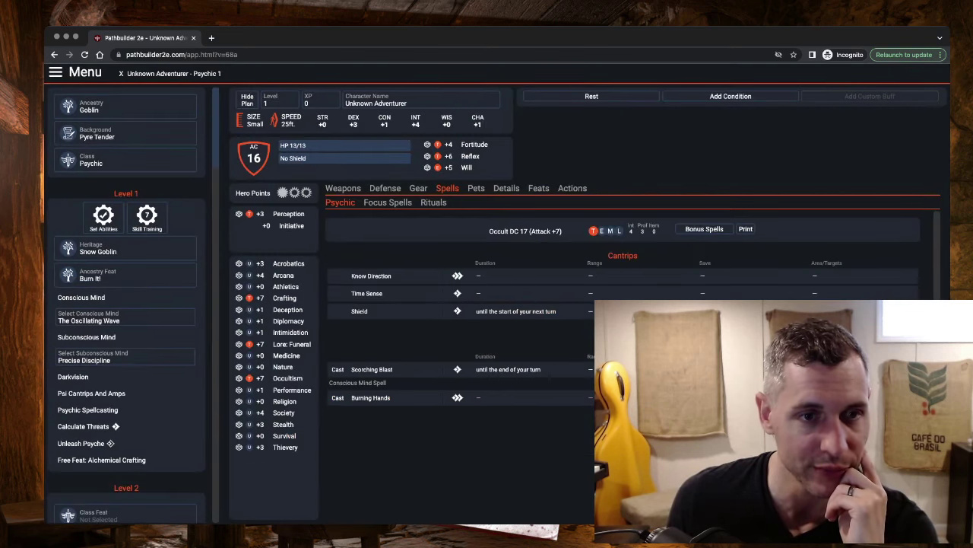
pyautogui.click(388, 203)
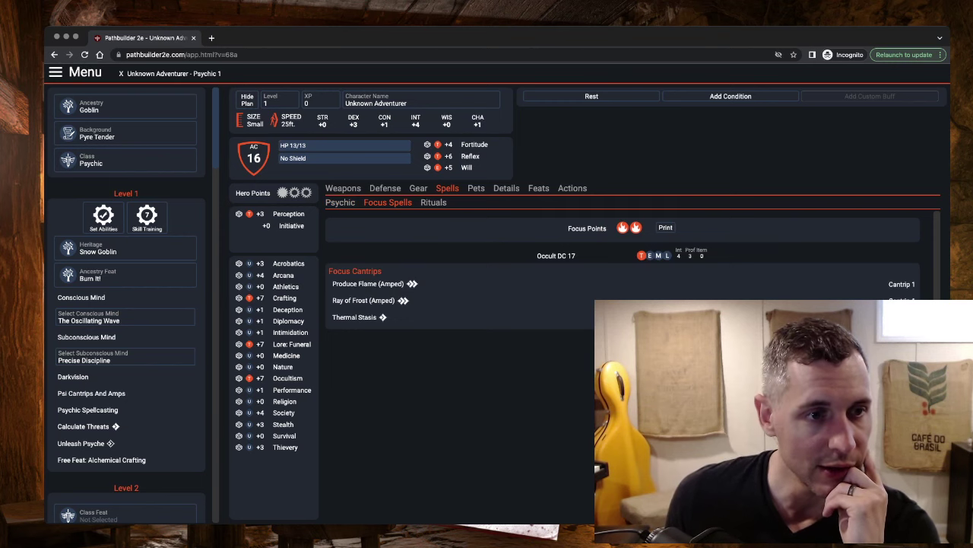
pyautogui.click(147, 214)
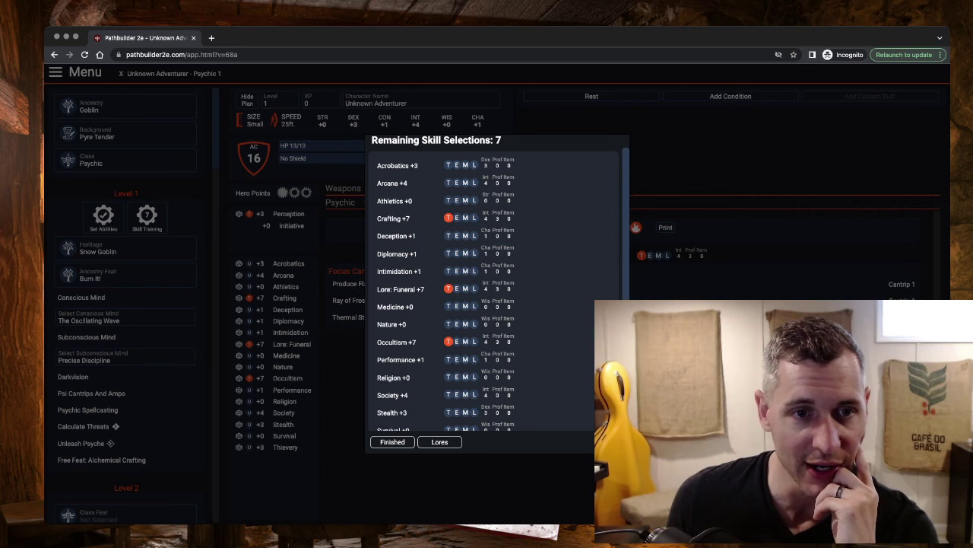
# Train Arcana, Acrobatics, Diplomacy and Society.
pyautogui.click(448, 183)
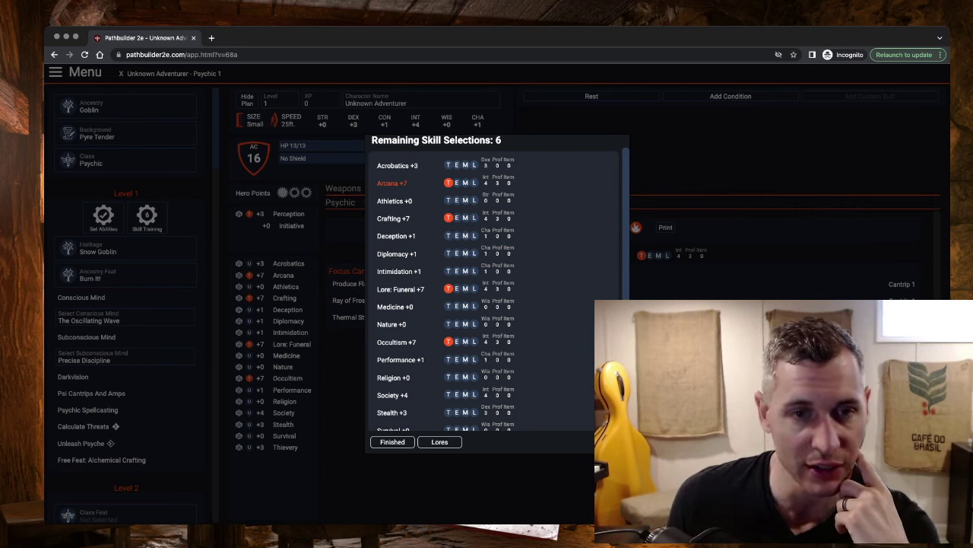
pyautogui.click(448, 165)
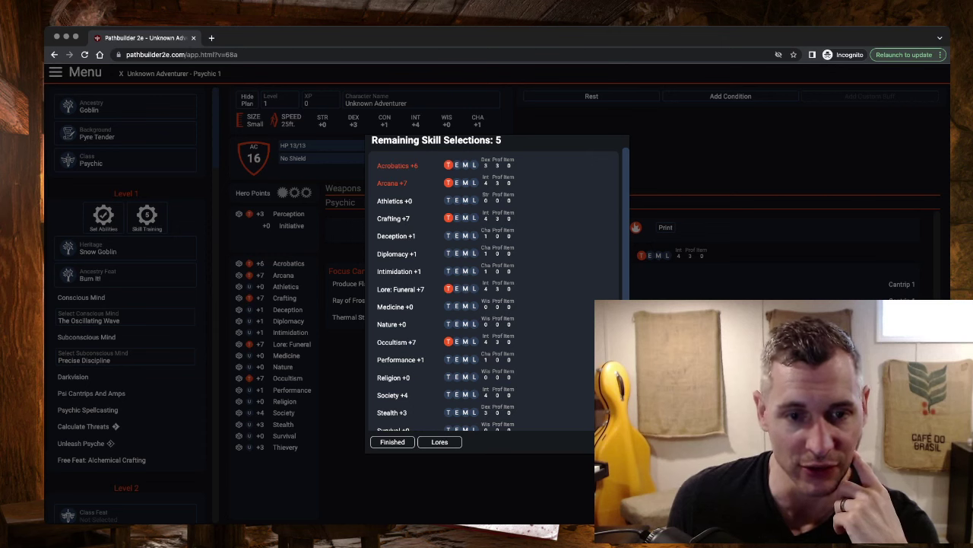
pyautogui.scroll(-2, 495, 289)
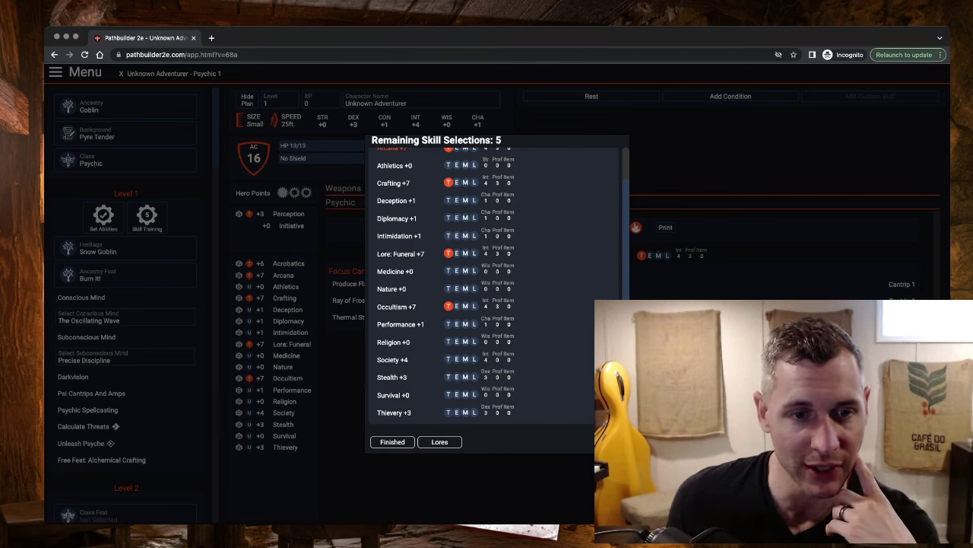
pyautogui.scroll(1, 495, 288)
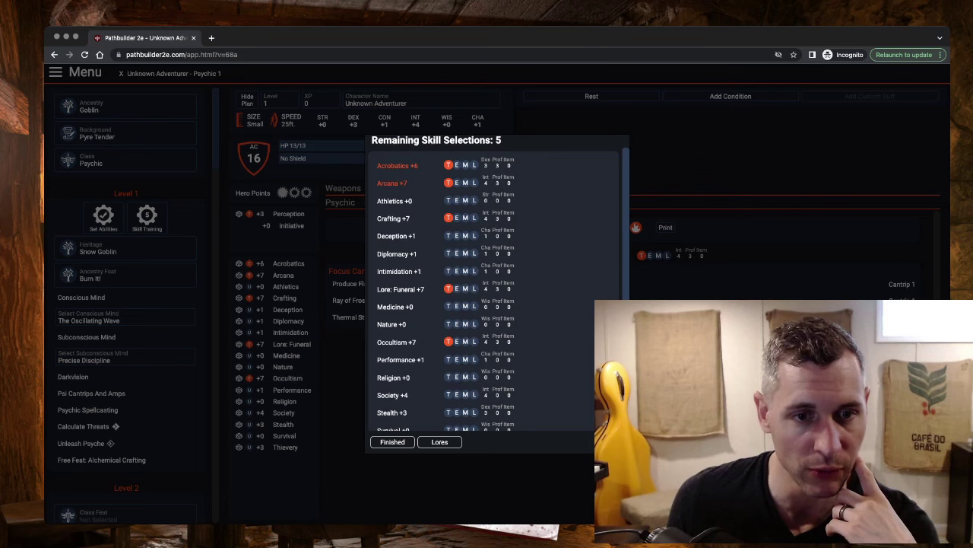
pyautogui.click(448, 253)
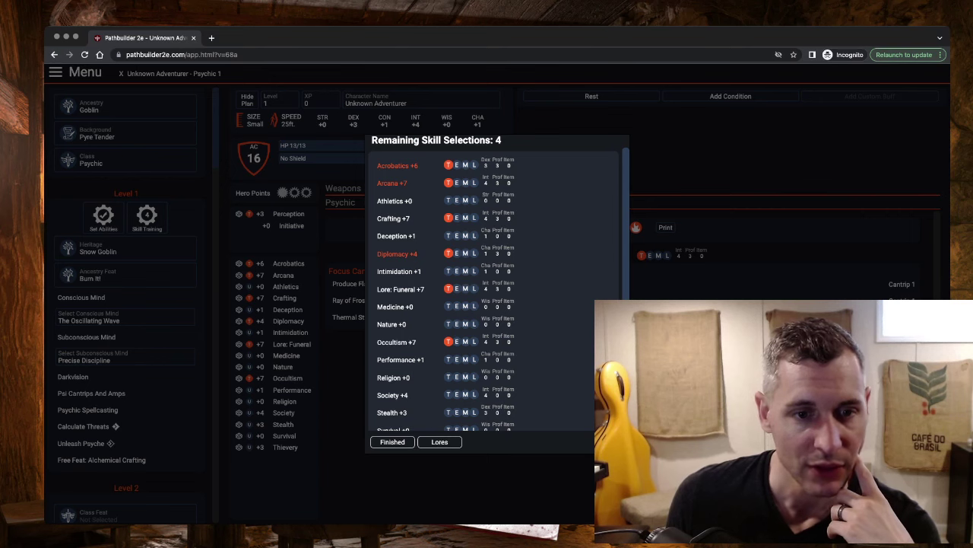
pyautogui.scroll(-1, 495, 289)
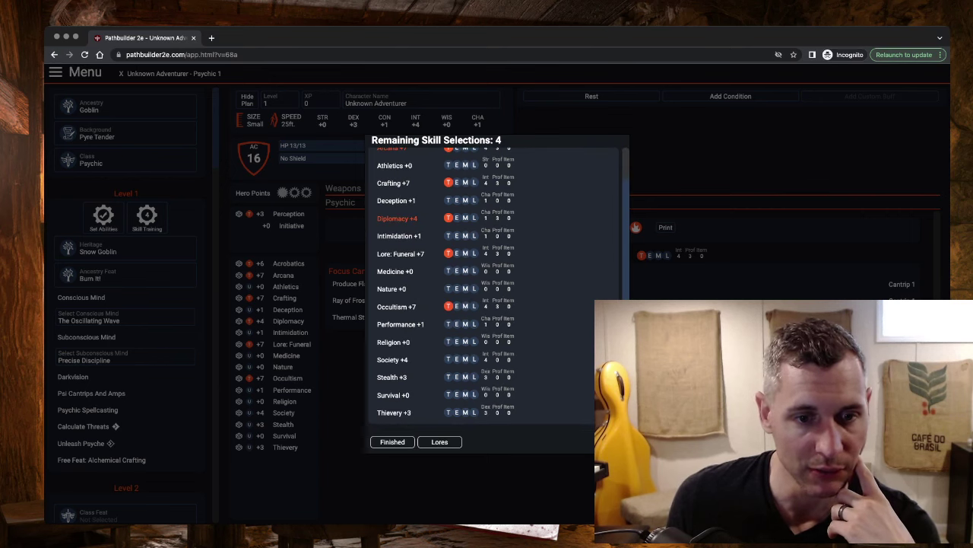
pyautogui.click(448, 359)
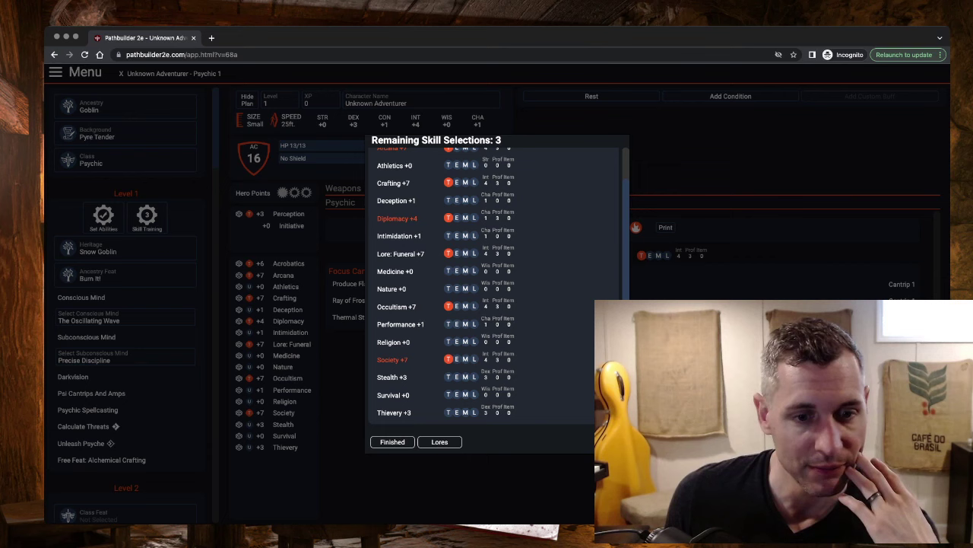
# Train Stealth, Medicine and Nature, using the last picks, and finish skill training.
pyautogui.click(448, 376)
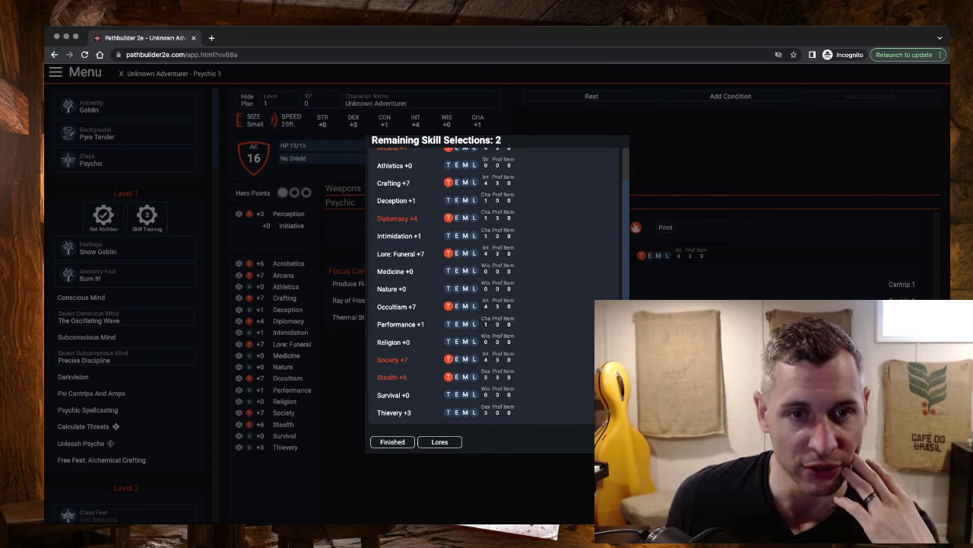
pyautogui.scroll(1, 495, 289)
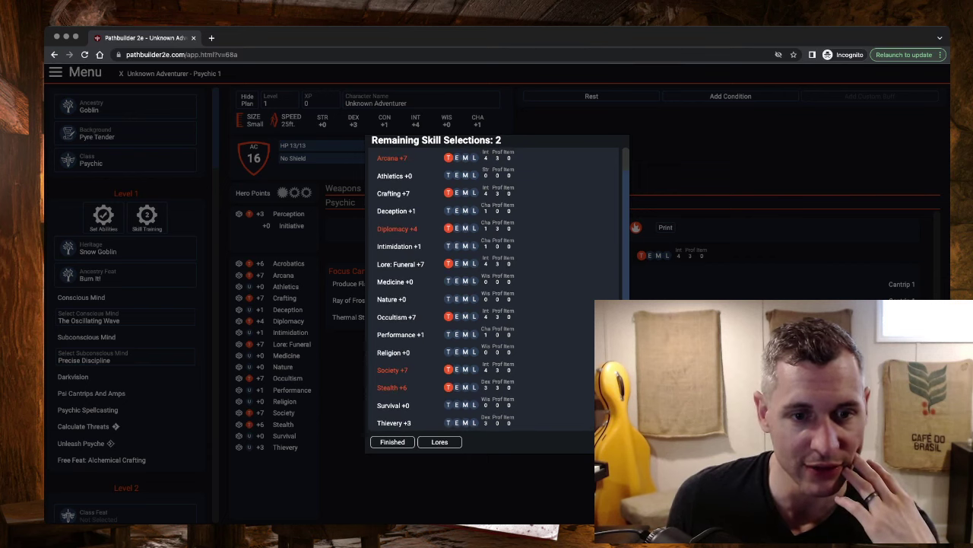
pyautogui.scroll(2, 494, 289)
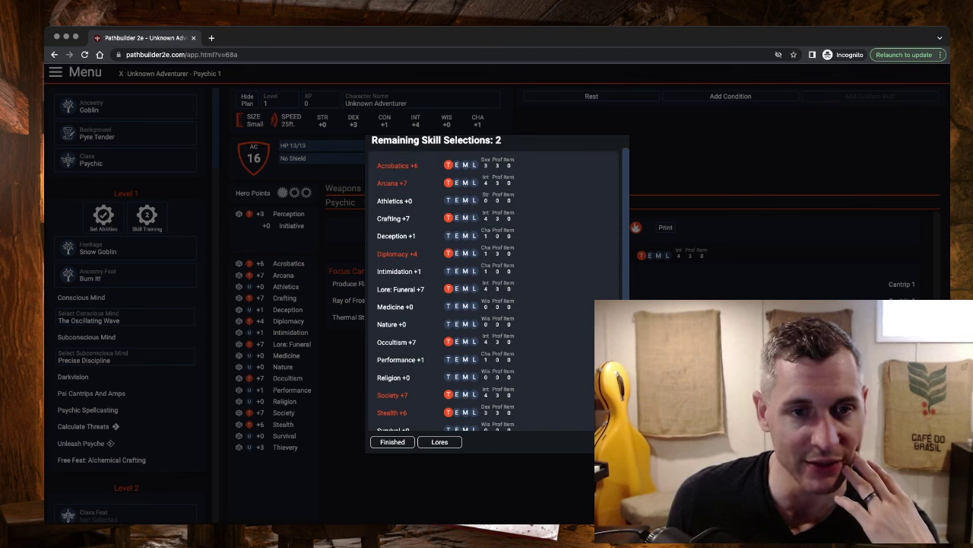
pyautogui.scroll(-3, 495, 289)
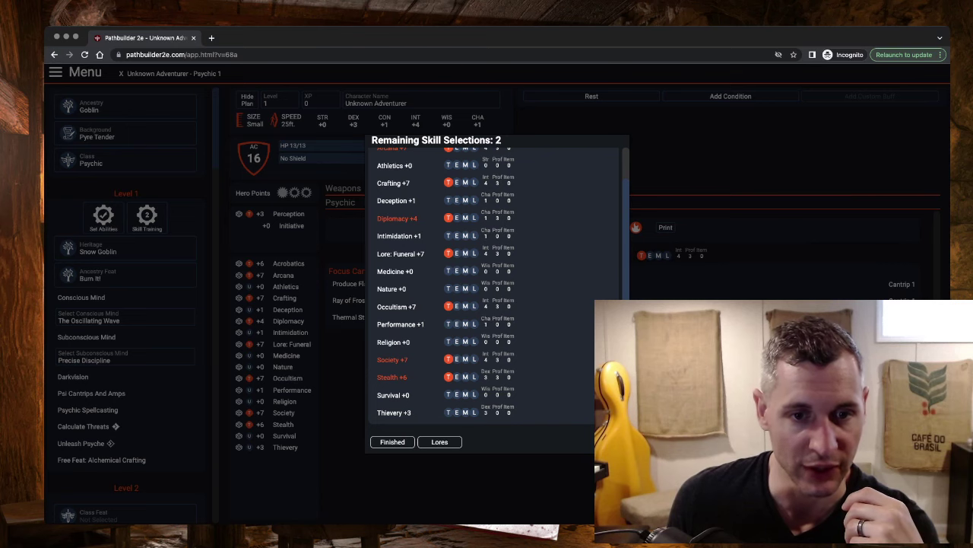
pyautogui.click(448, 288)
pyautogui.click(449, 271)
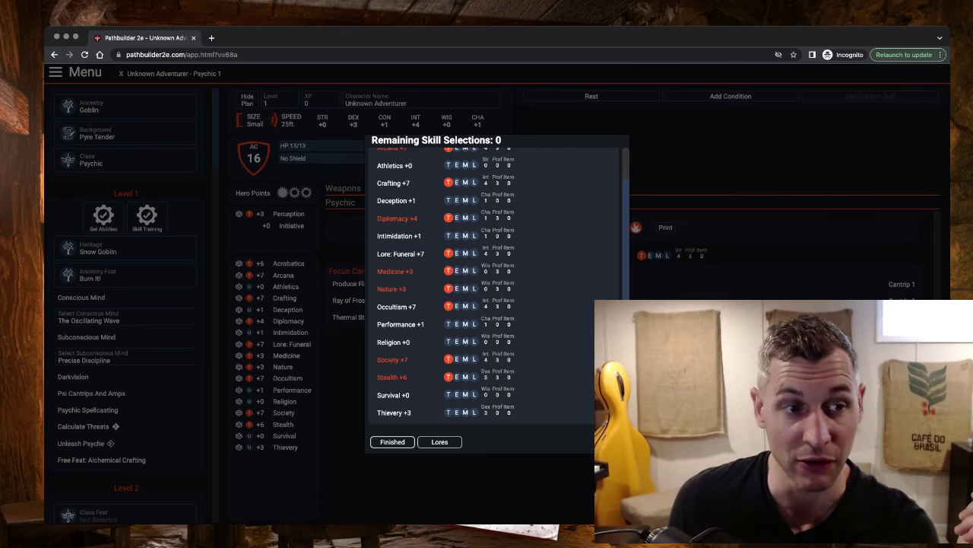
pyautogui.click(393, 441)
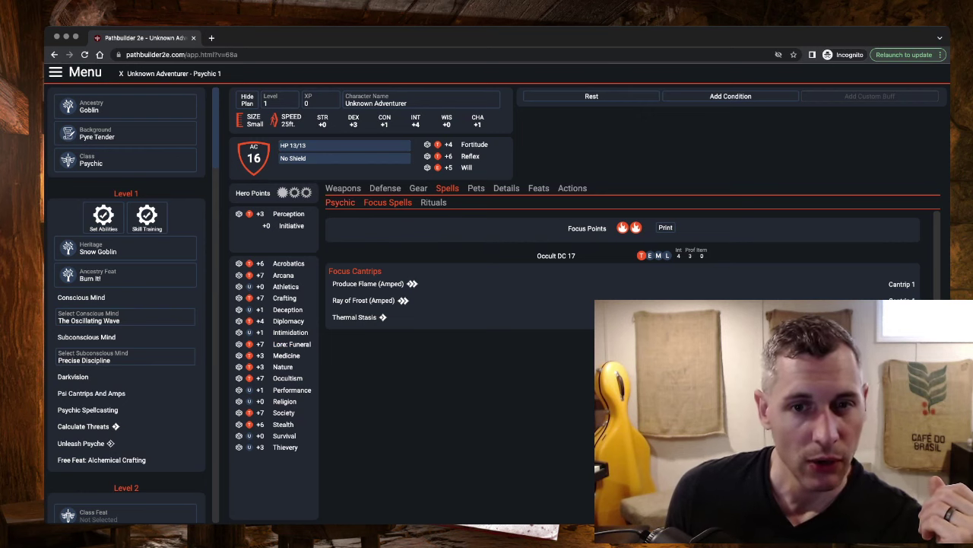
# Browse the Psychic cantrips, focus spells and rituals lists, ending on focus spells.
pyautogui.click(340, 202)
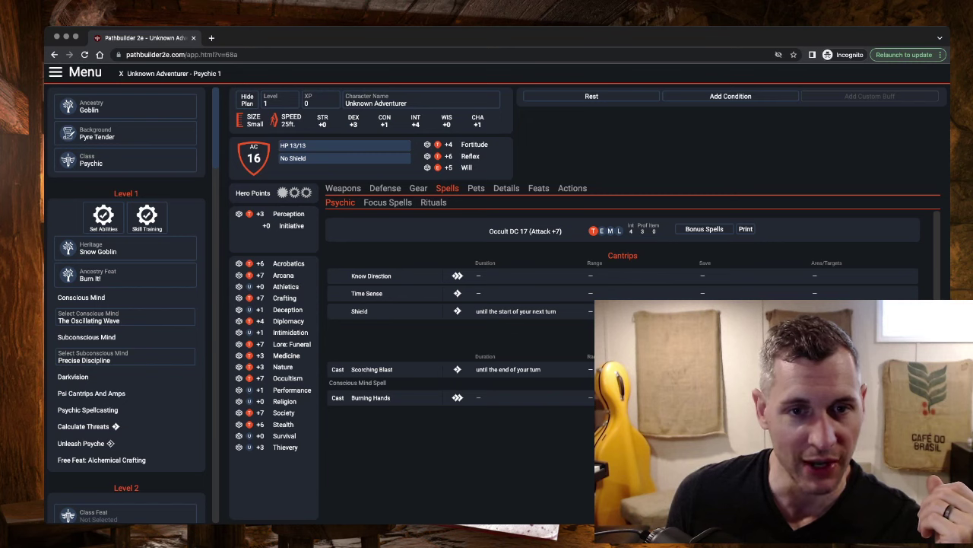
pyautogui.click(387, 202)
pyautogui.click(434, 202)
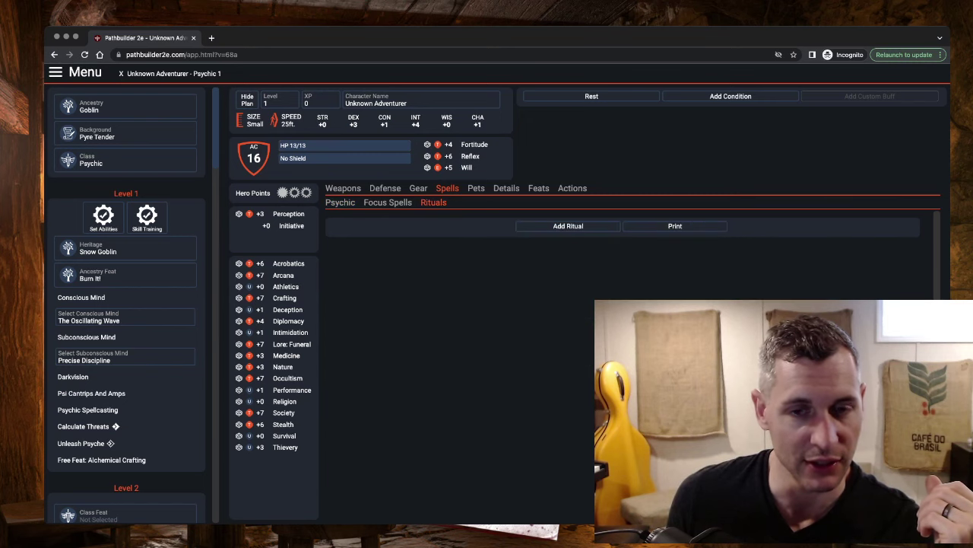
pyautogui.click(387, 202)
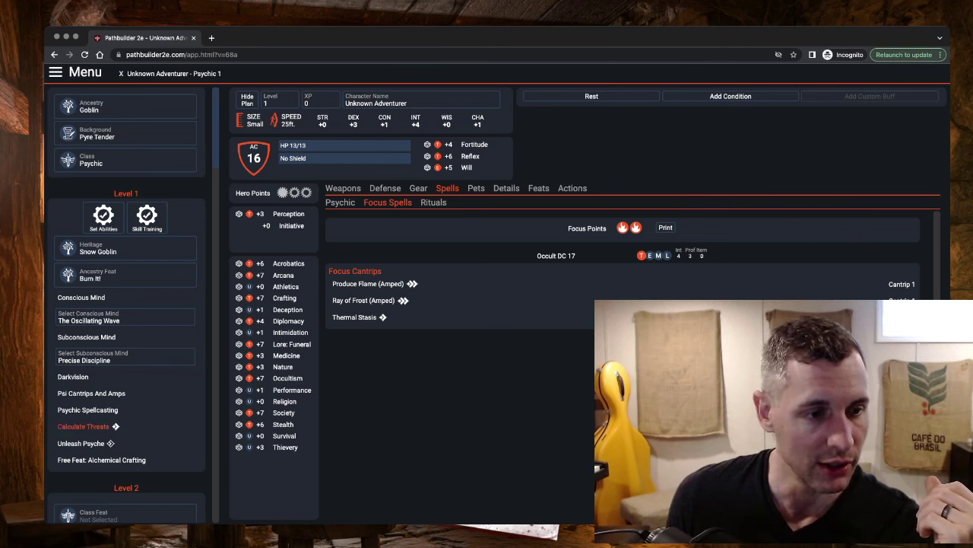
# Read the Alchemical Crafting feat description, then switch to the character Details page.
pyautogui.click(102, 459)
pyautogui.scroll(-2, 101, 381)
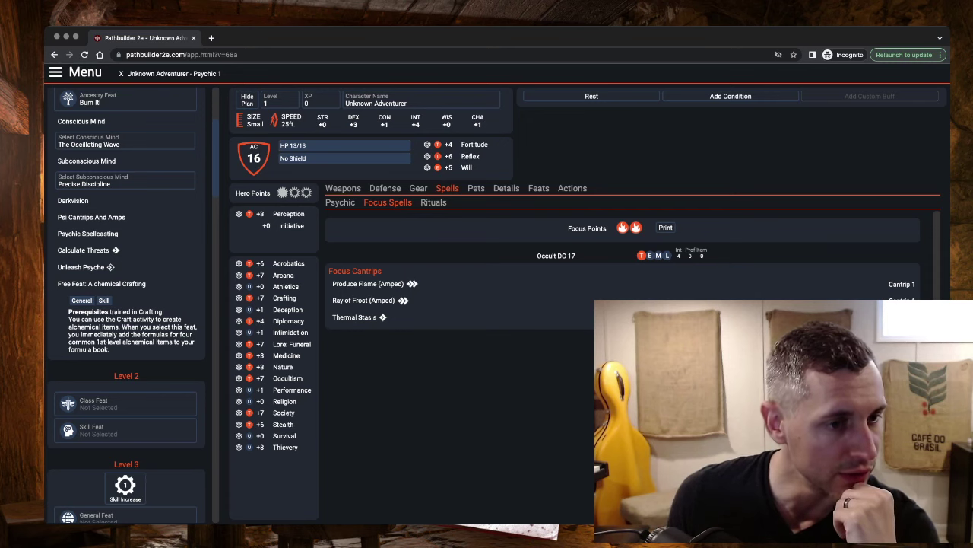
pyautogui.moveTo(125, 327); pyautogui.dragTo(156, 342)
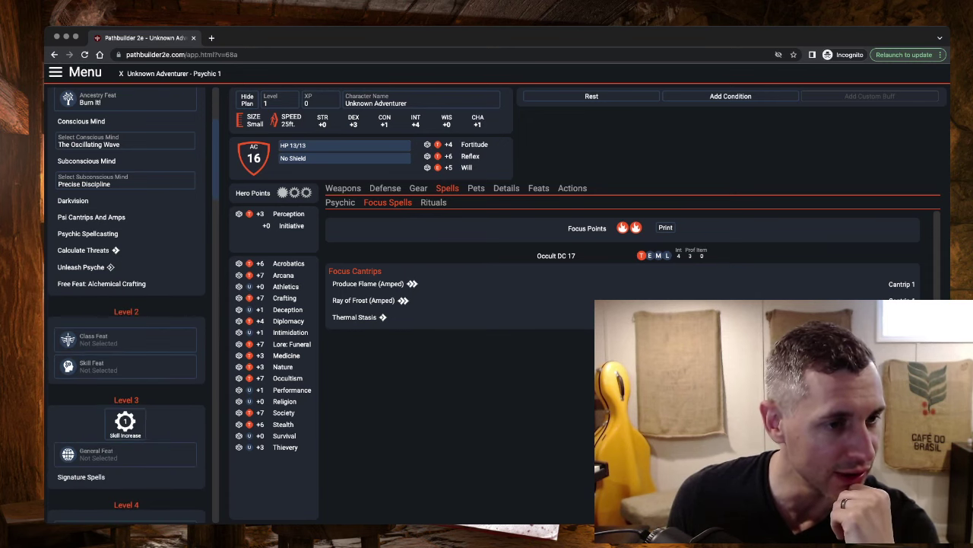
pyautogui.click(101, 283)
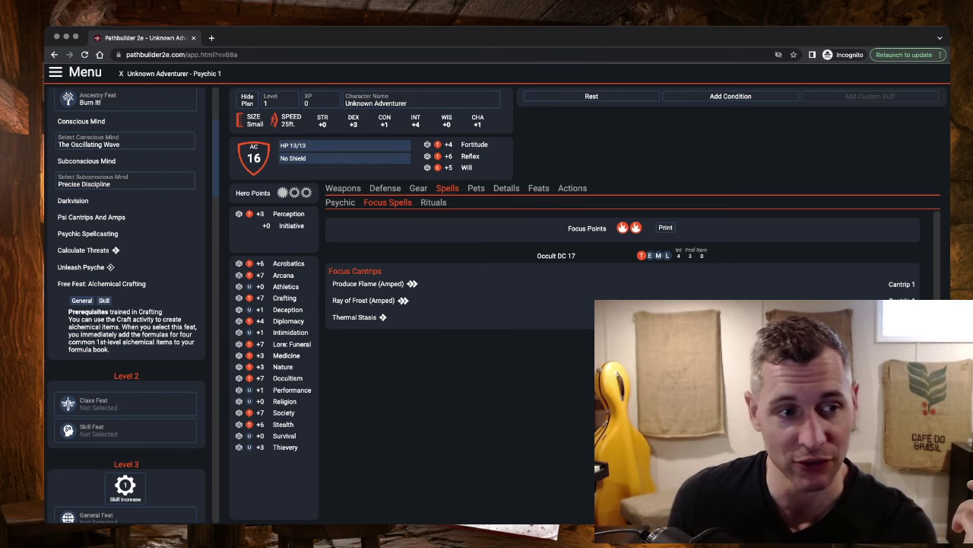
pyautogui.click(101, 283)
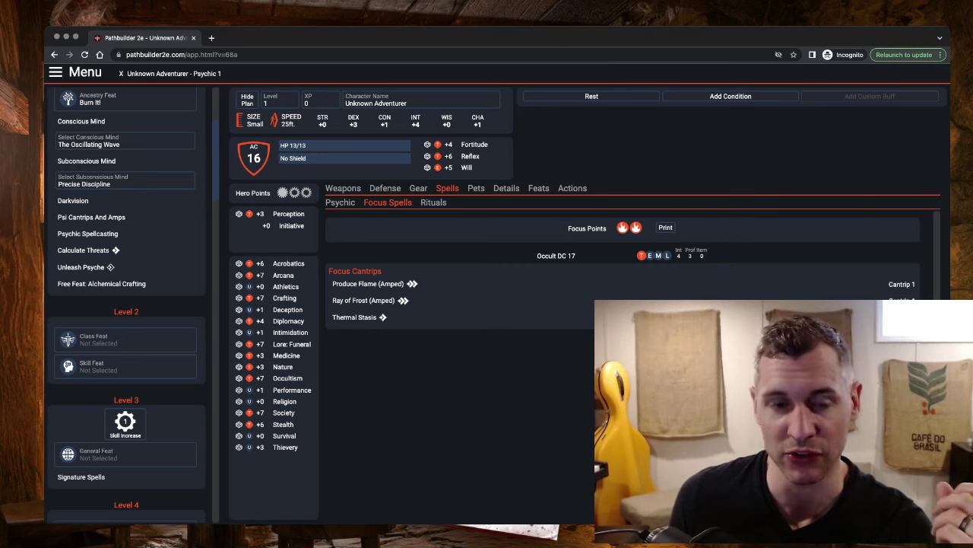
pyautogui.click(507, 188)
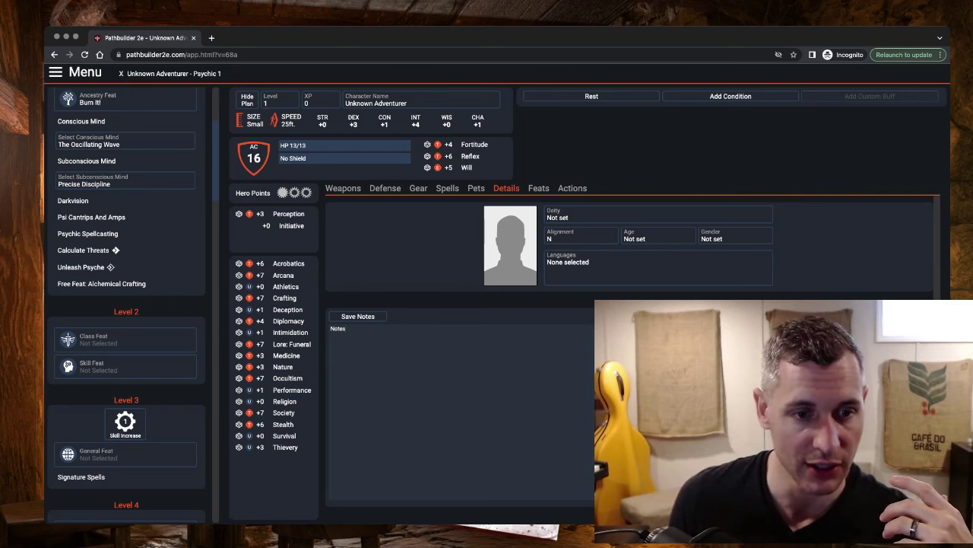
# Replace the Notes placeholder with 'Ideal situation:' and 'Round 1 - cast Amped produce flame'.
pyautogui.doubleClick(338, 328)
pyautogui.press('BackSpace')
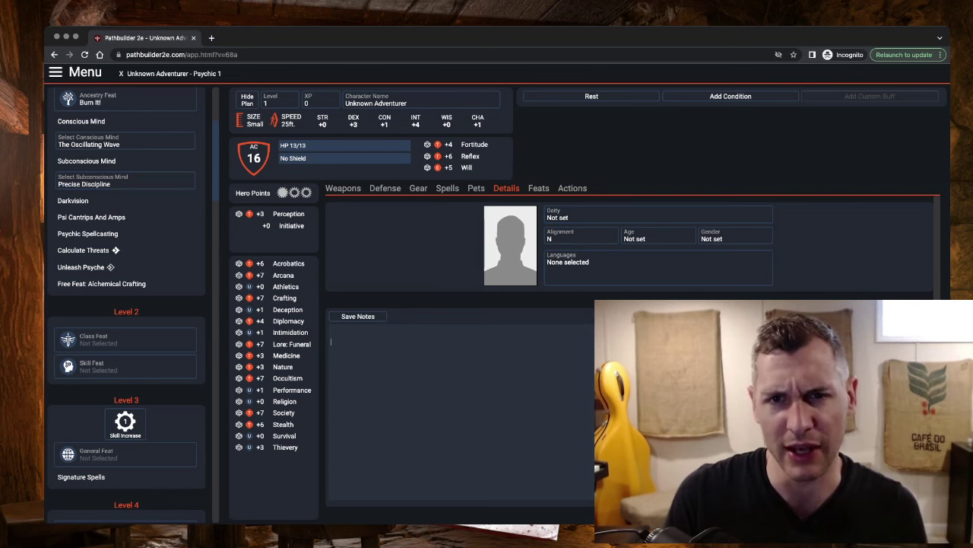
pyautogui.write('Idea')
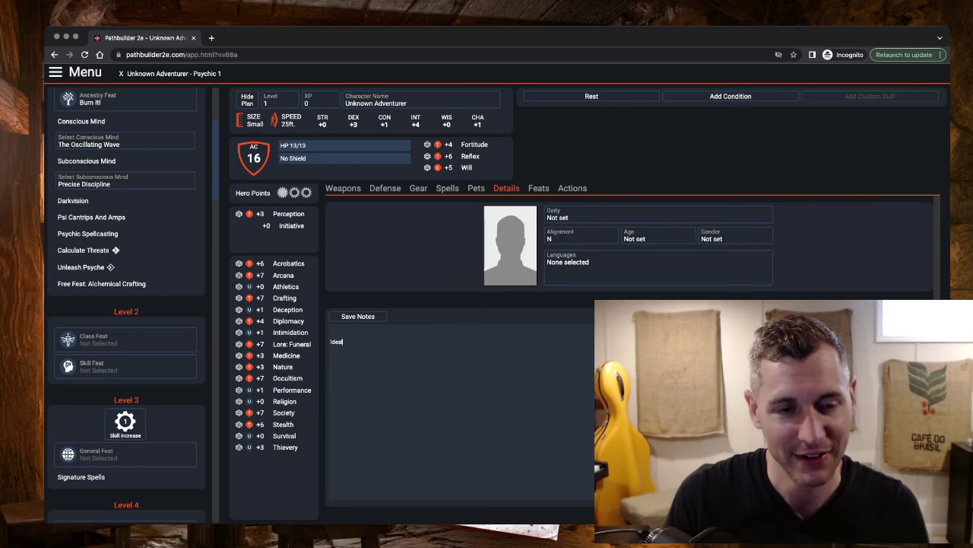
pyautogui.write('l situation')
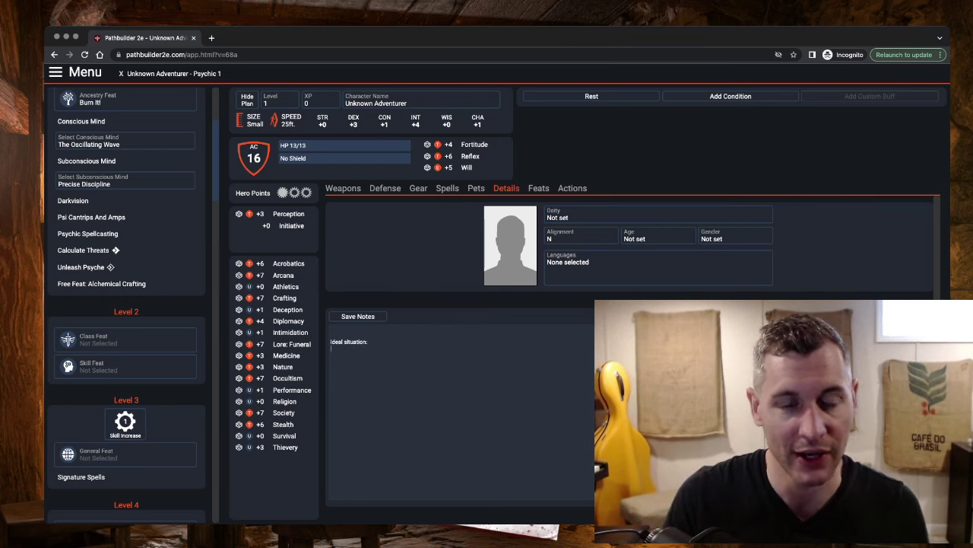
pyautogui.write(':')
pyautogui.press('Return')
pyautogui.write('Round 1 - ')
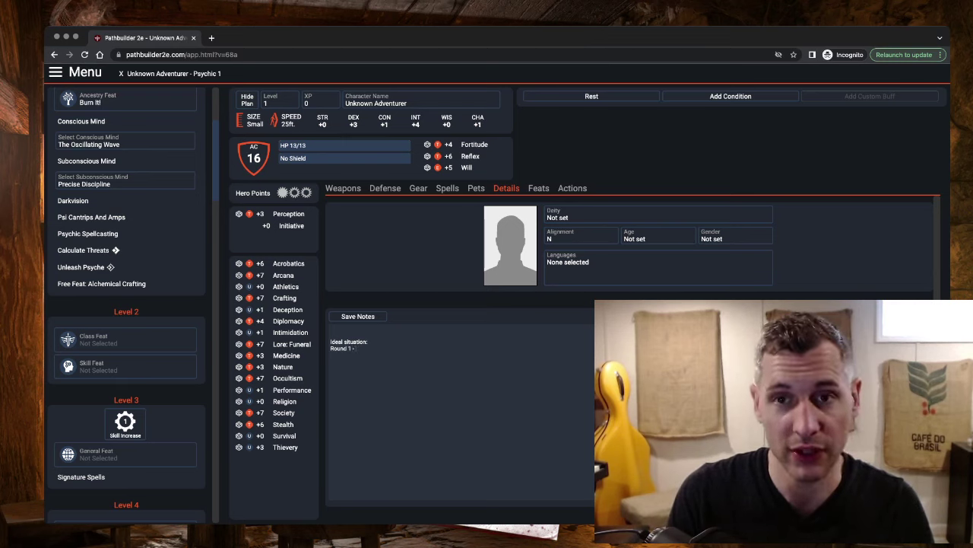
pyautogui.write('cast A')
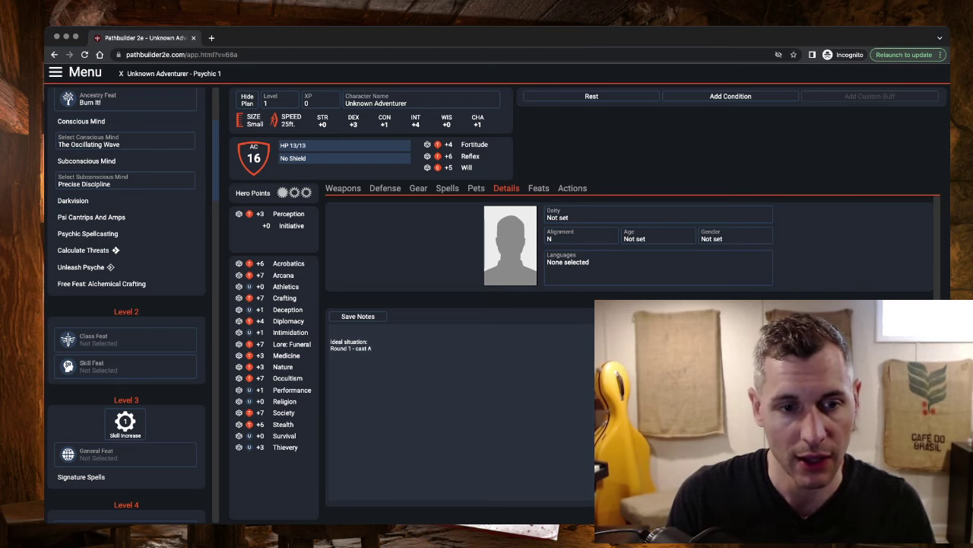
pyautogui.write('mped')
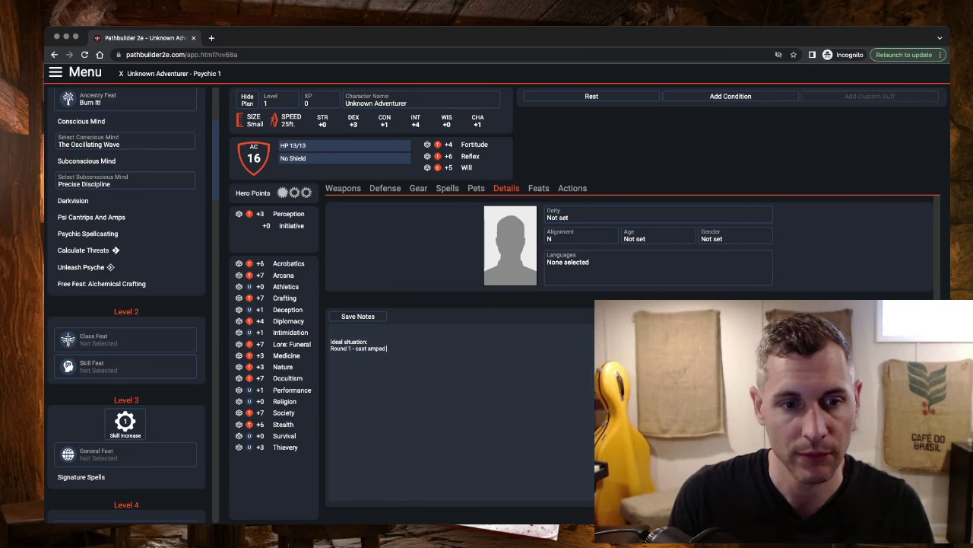
pyautogui.write(' produce flame')
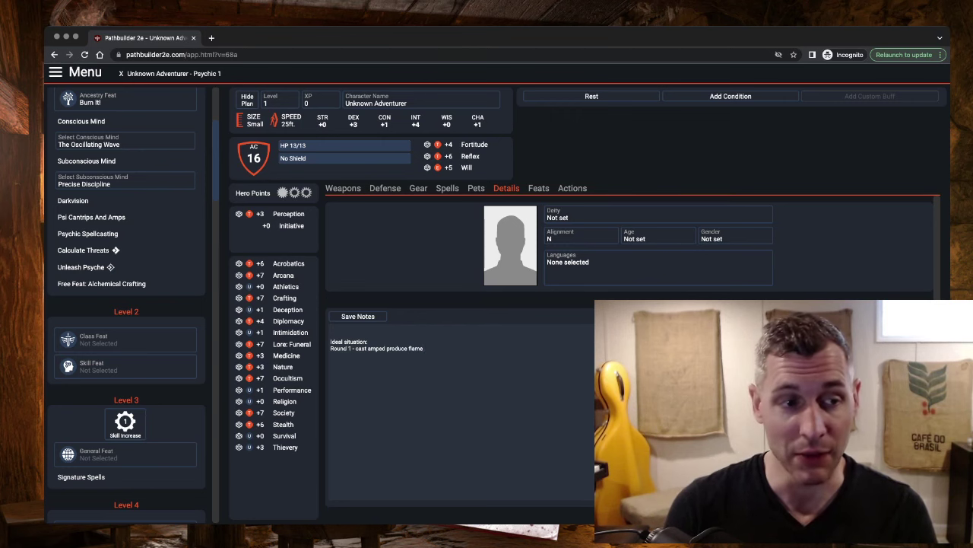
# Add 'Round 2 - unleash psyche, cast amped ray of frost' and go back to focus spells.
pyautogui.scroll(2, 81, 182)
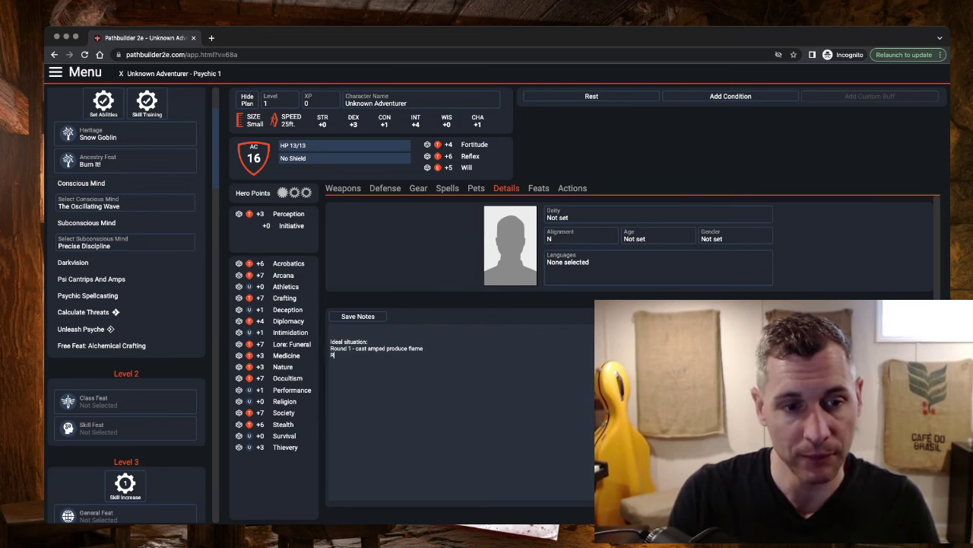
pyautogui.write('ound 2')
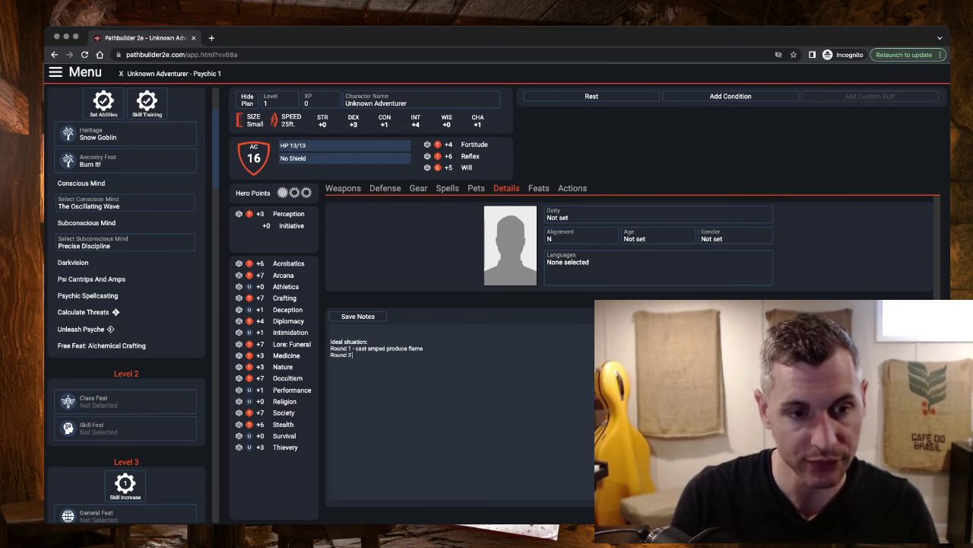
pyautogui.write(' - unle')
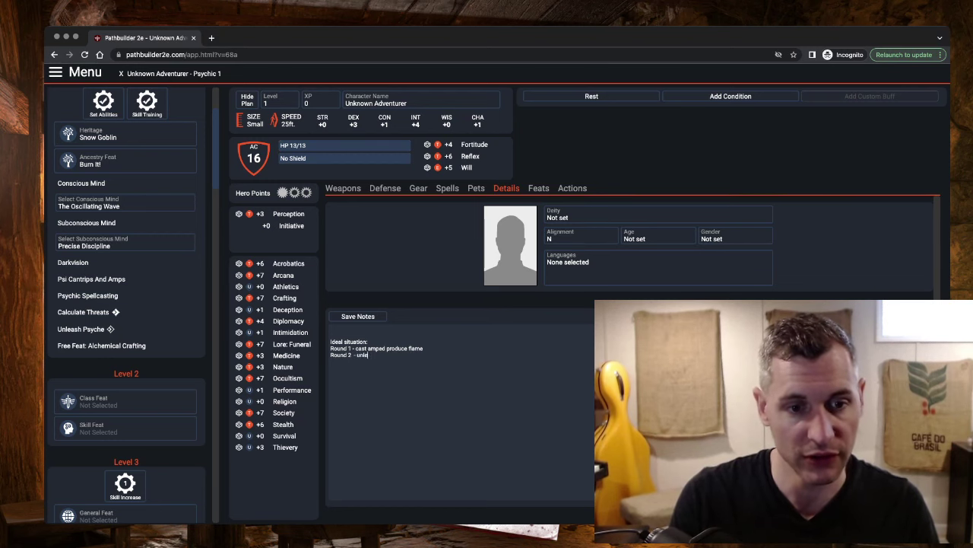
pyautogui.write('ash psych')
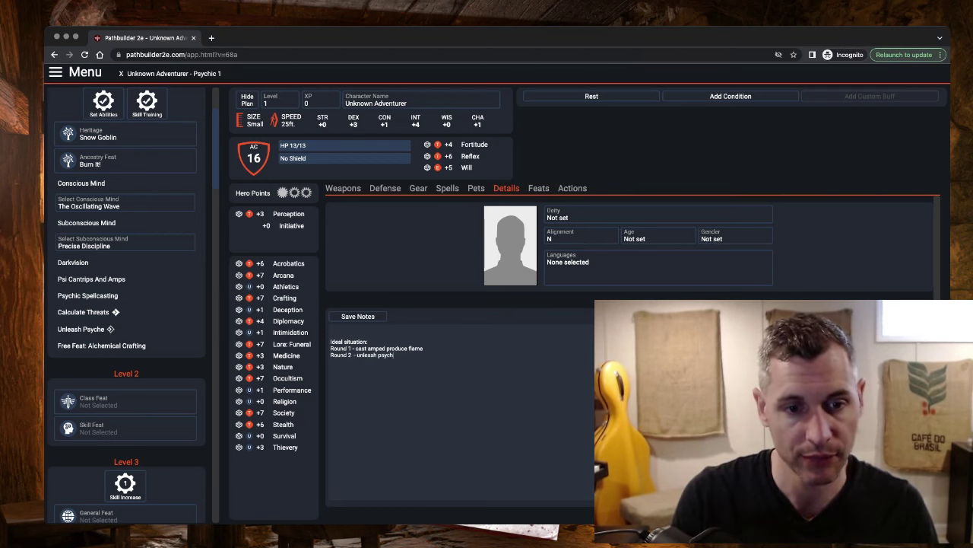
pyautogui.write('e, ca')
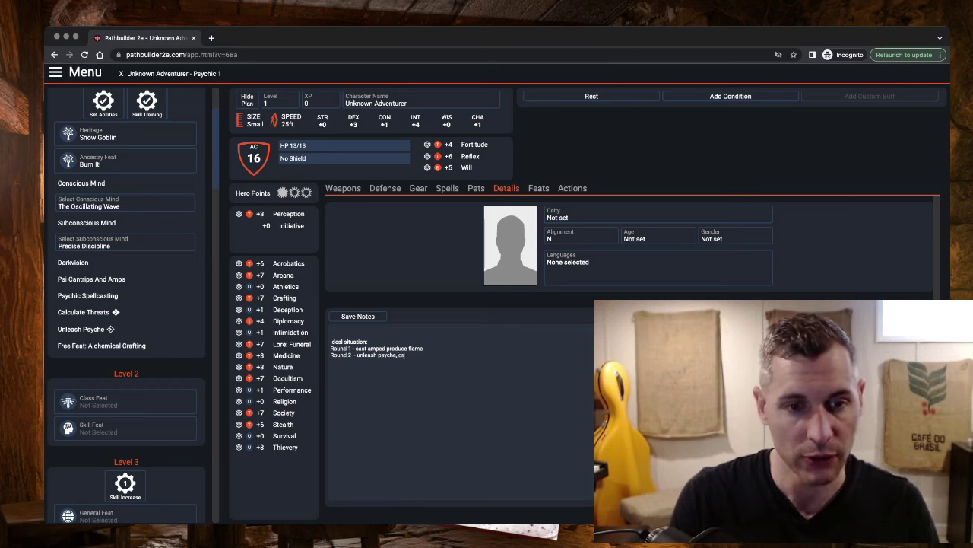
pyautogui.write('st amped')
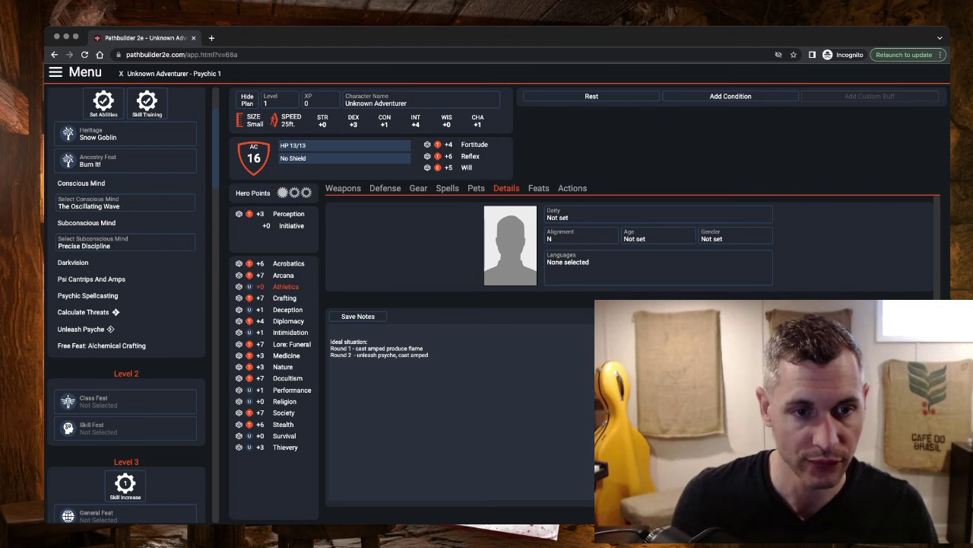
pyautogui.write(' r')
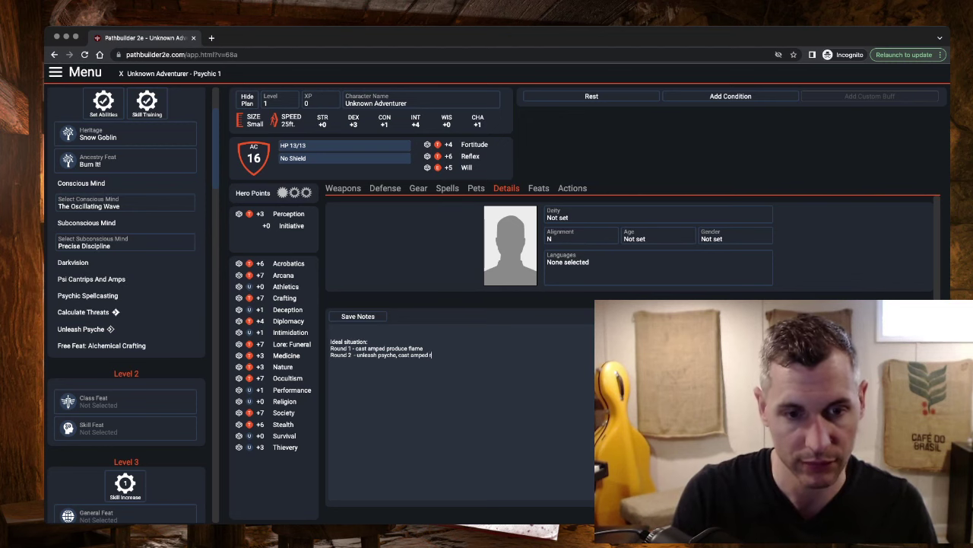
pyautogui.write('ay of frost')
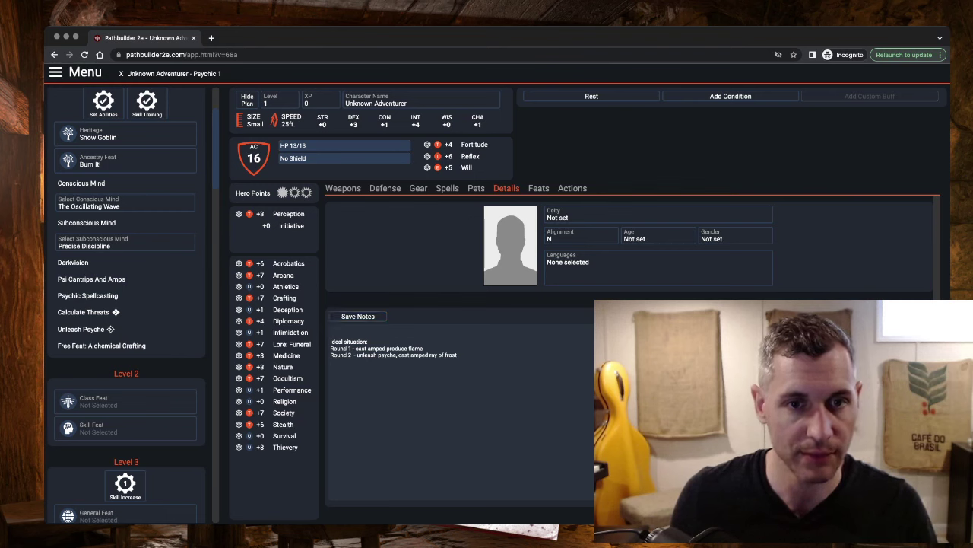
pyautogui.click(447, 188)
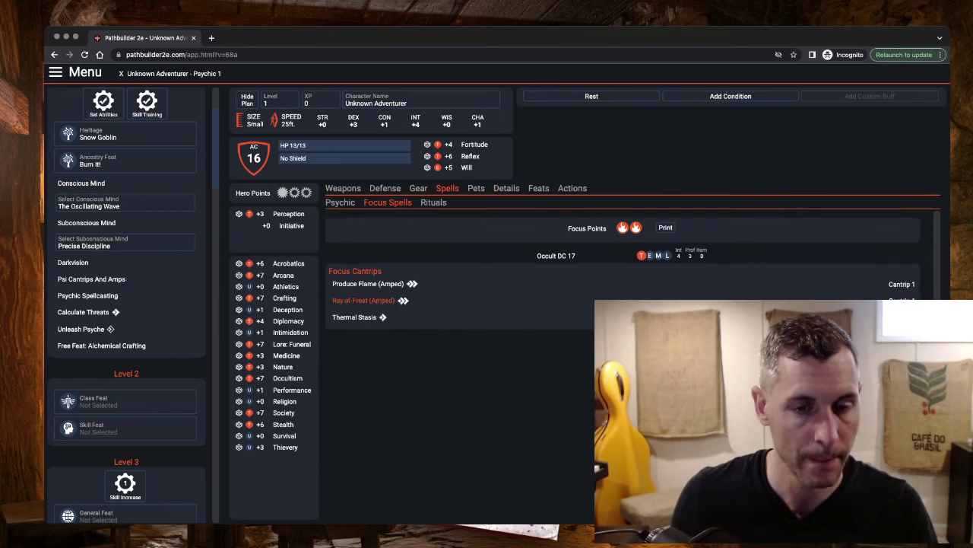
# Expand Ray of Frost (Amped) to see its +7 attack, 1d4+4 damage and 180-foot range.
pyautogui.click(364, 300)
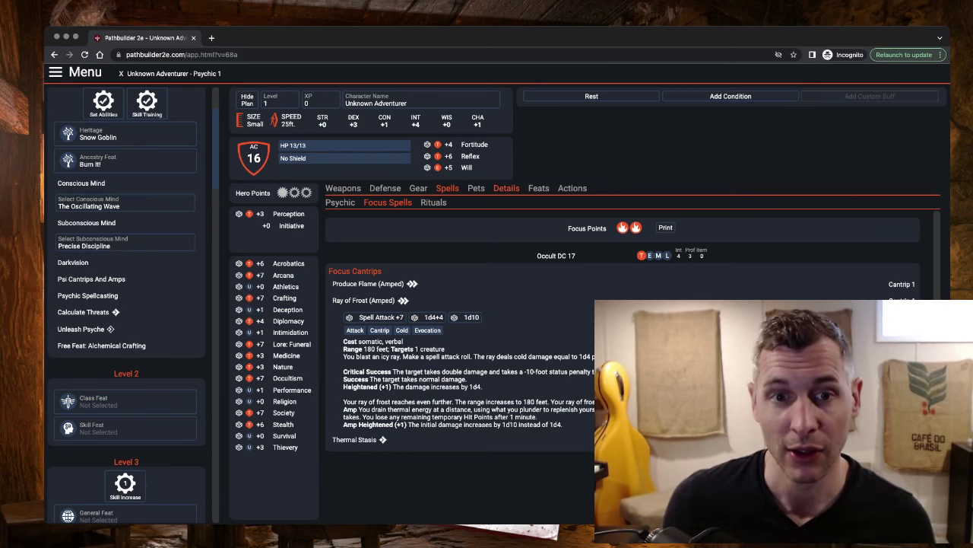
# In the Details notes, type 'Round 3 - level spell (burning hands), bonus damage from unleash psyche AND burn it'.
pyautogui.click(506, 187)
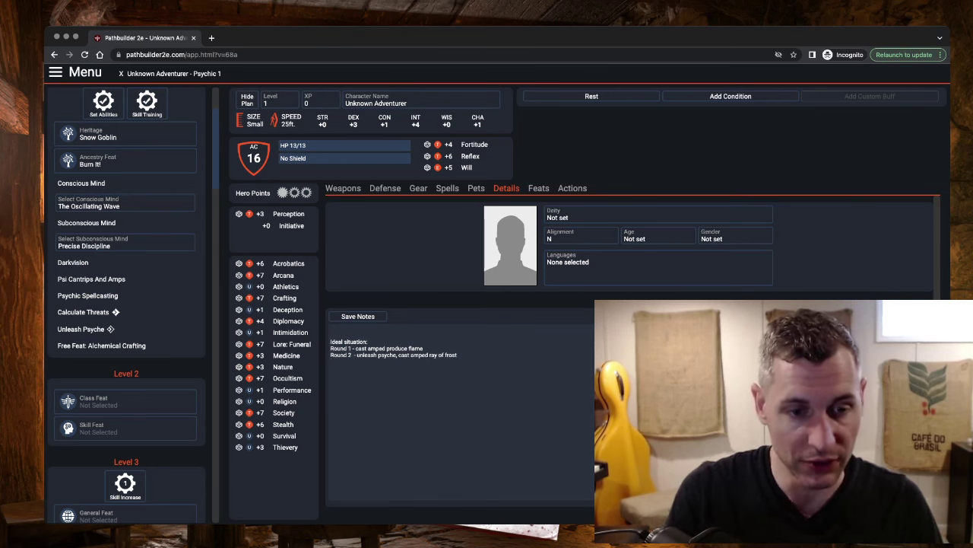
pyautogui.write('Round 3')
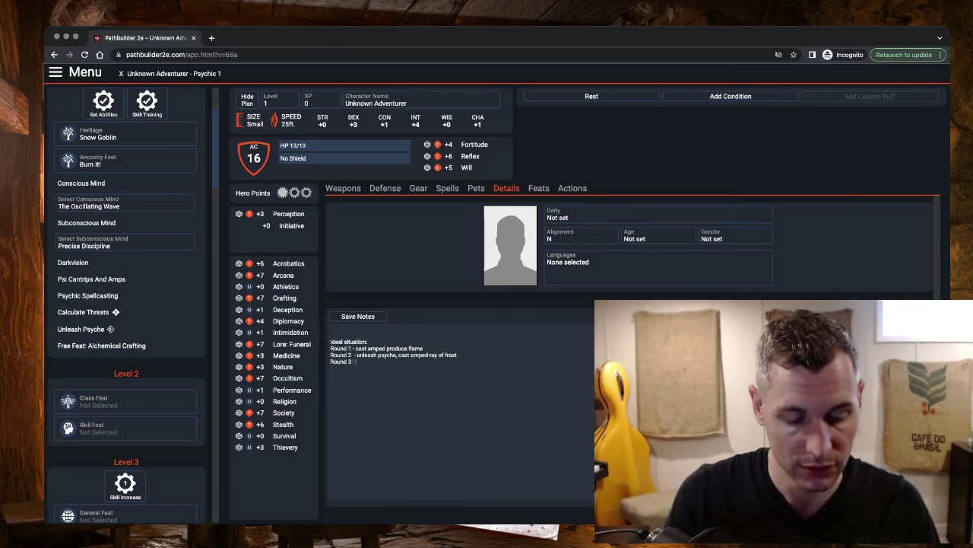
pyautogui.write(' - level')
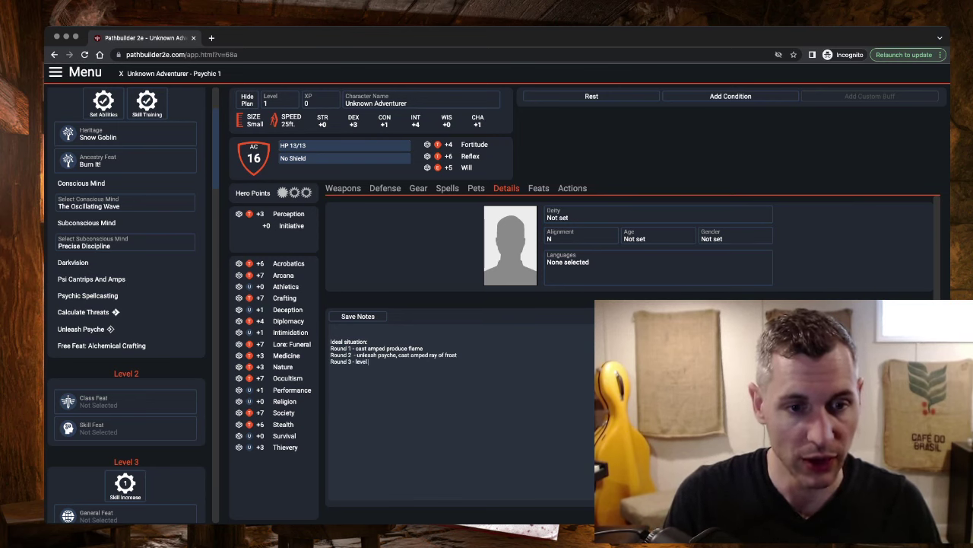
pyautogui.write(' spell')
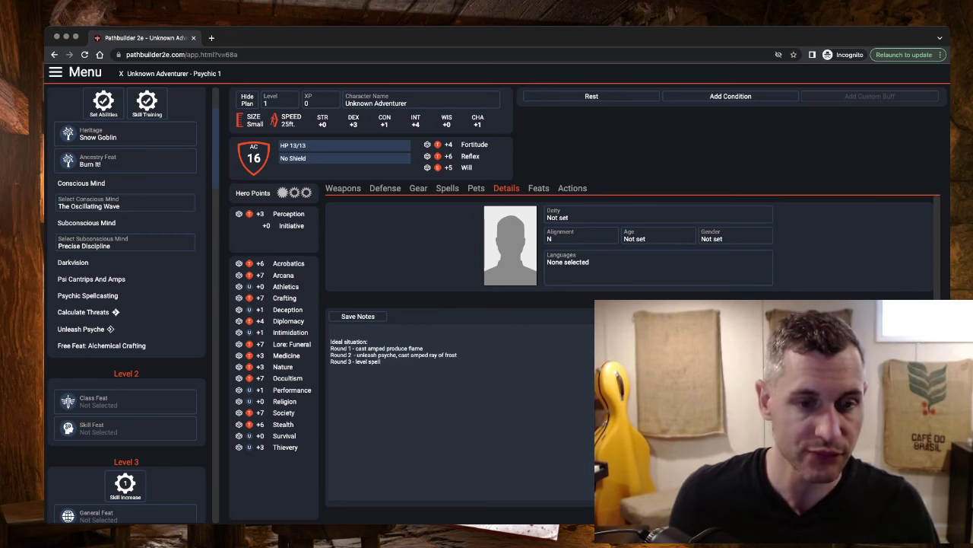
pyautogui.write('b8')
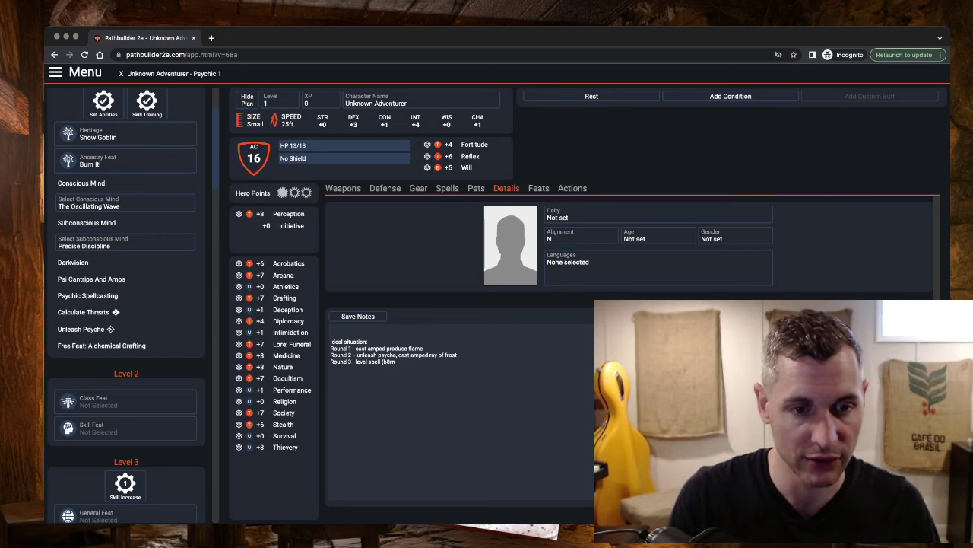
pyautogui.write('rning hands')
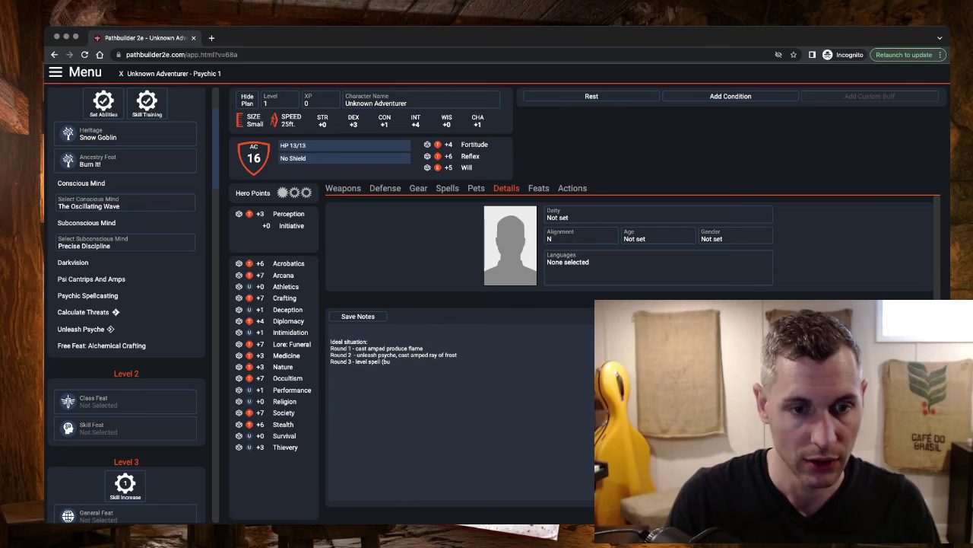
pyautogui.write(')')
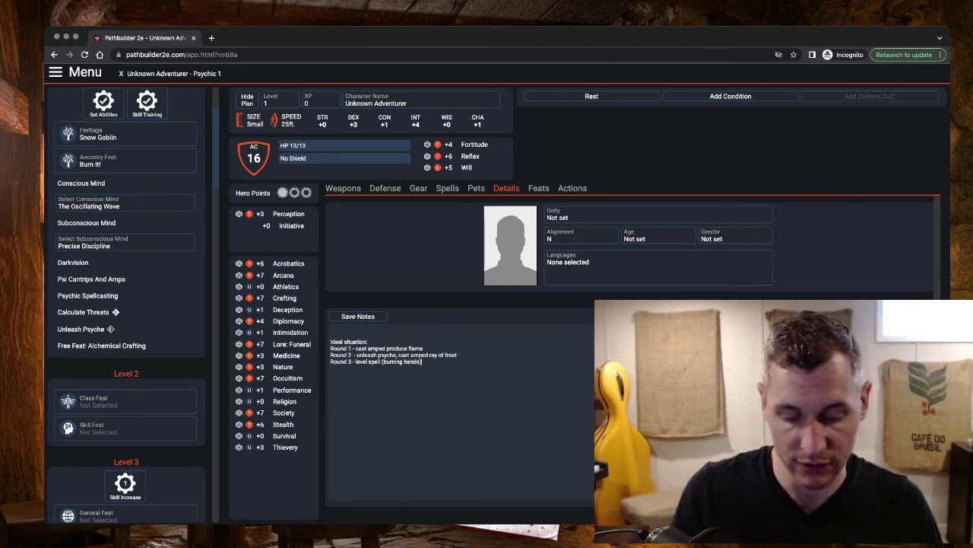
pyautogui.write(', bon')
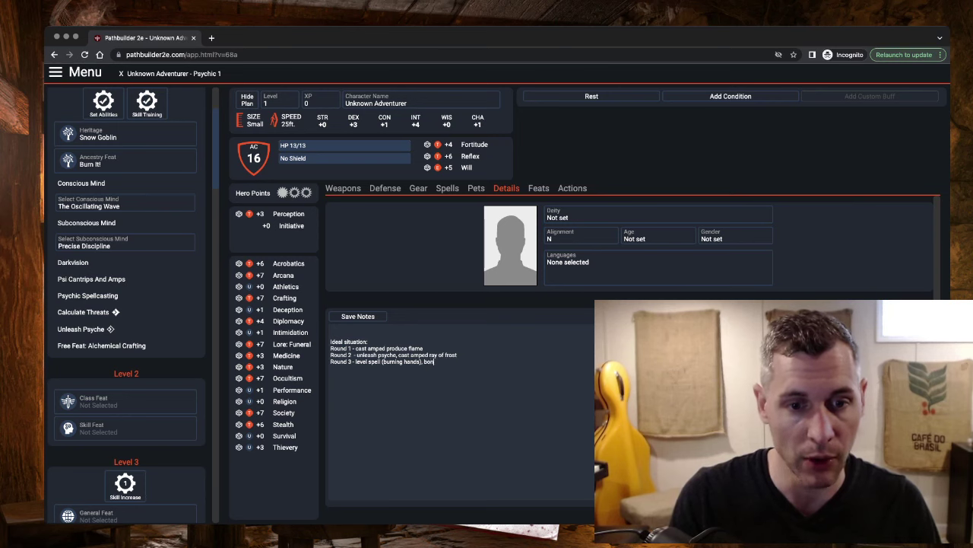
pyautogui.write('us damage from un')
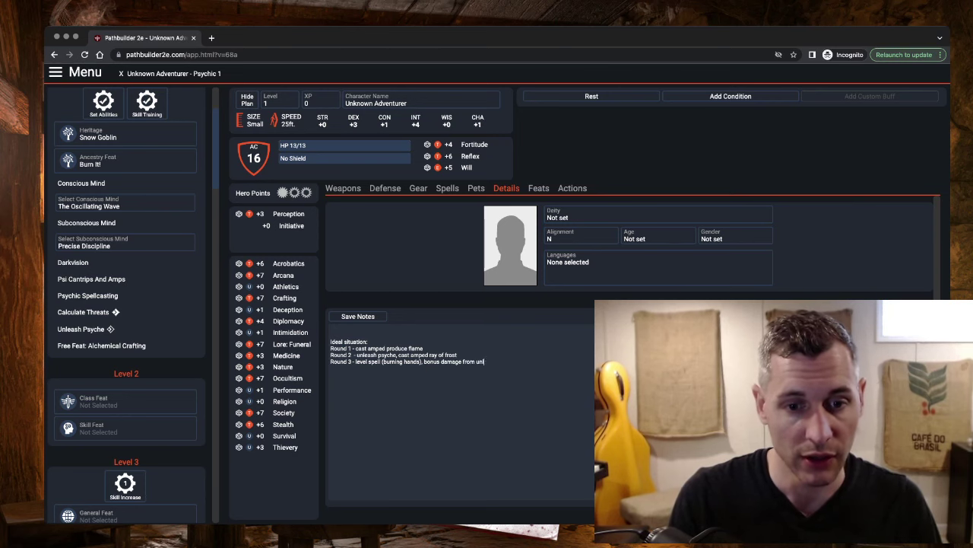
pyautogui.write('leash psyche')
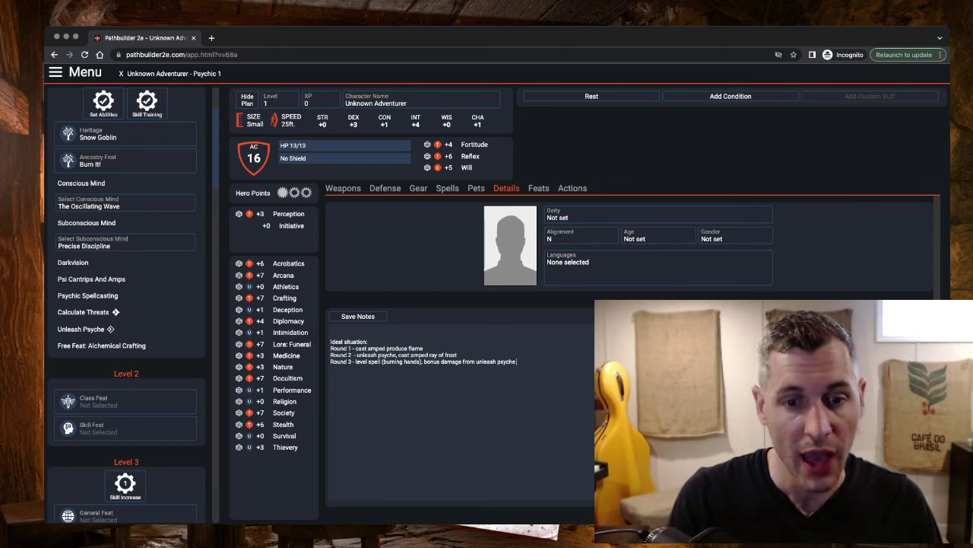
pyautogui.write(' AND burn it')
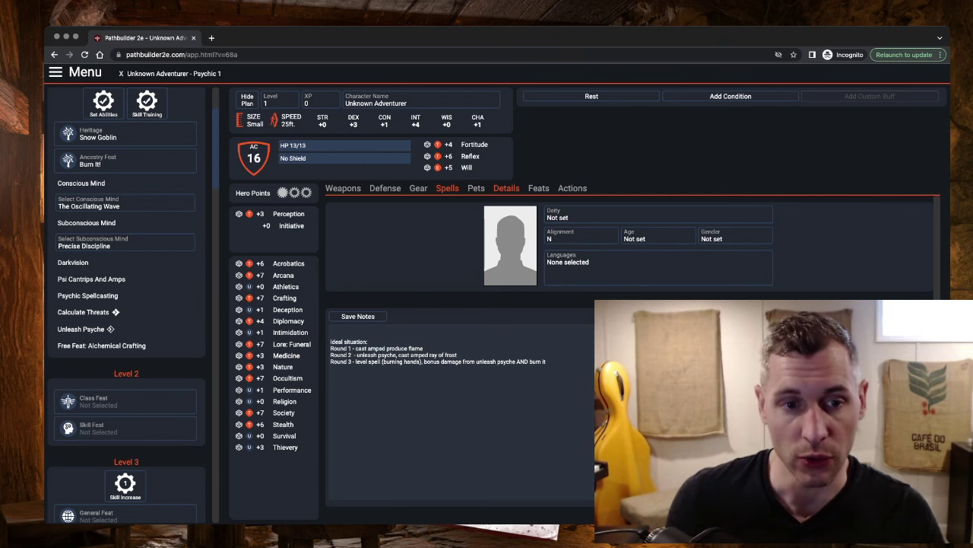
# Check the Thermal Stasis focus cantrip's description, then return to the notes.
pyautogui.click(448, 188)
pyautogui.click(354, 440)
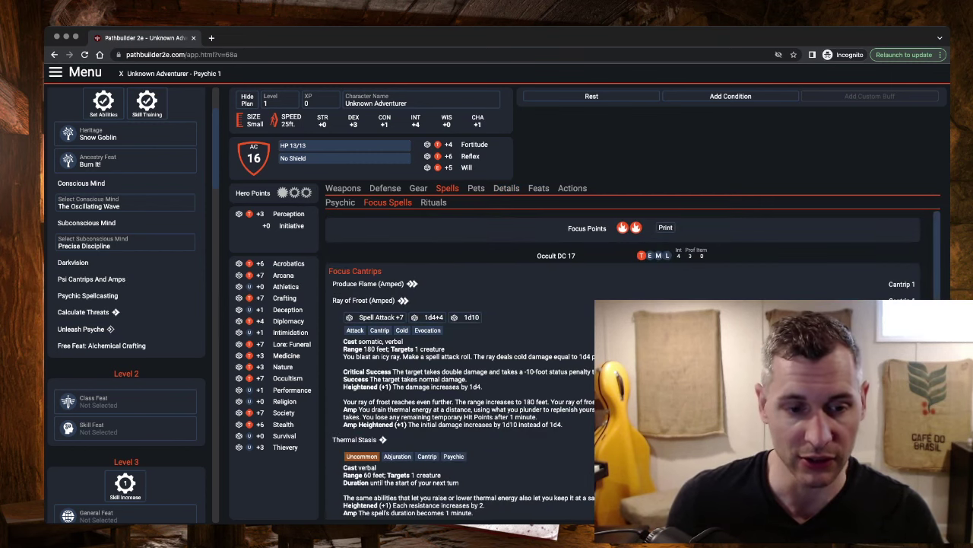
pyautogui.click(507, 187)
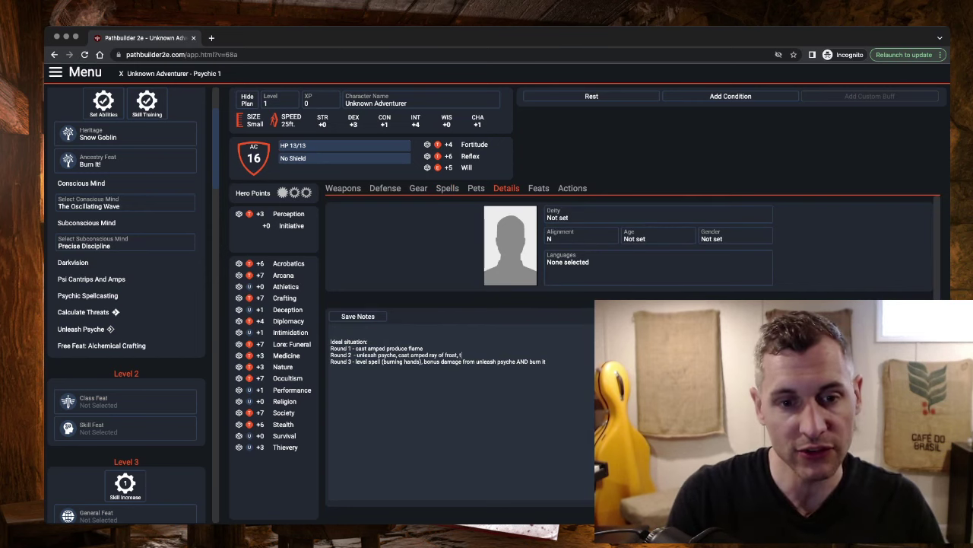
# Append 'thermal stasis' to the Round 2 line and paste it after Round 3.
pyautogui.write('hermal stasis')
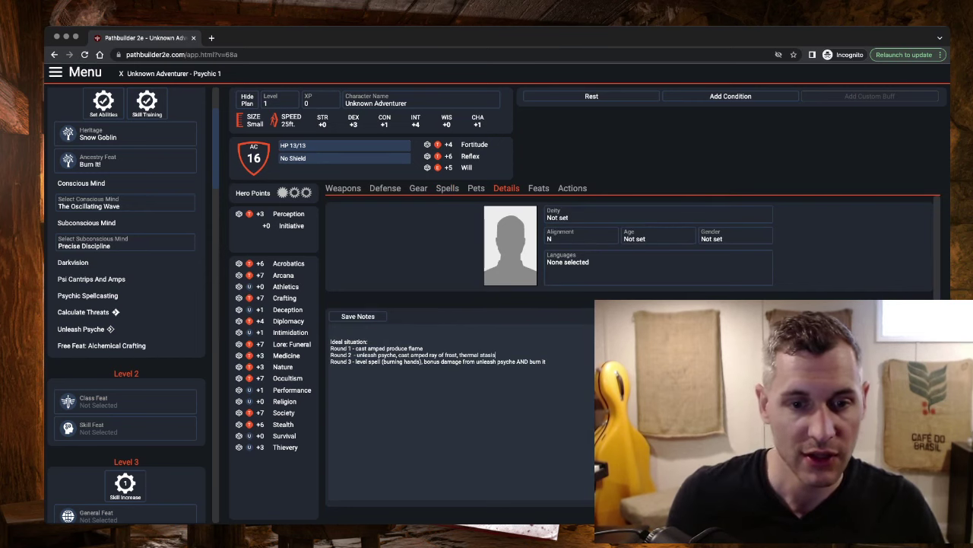
pyautogui.hotkey('shift', 'Left')
pyautogui.hotkey('shift', 'Left')
pyautogui.hotkey('shift', 'Left')
pyautogui.hotkey('shift', 'Left')
pyautogui.hotkey('shift', 'Left')
pyautogui.hotkey('shift', 'Left')
pyautogui.hotkey('shift', 'Left')
pyautogui.hotkey('shift', 'Left')
pyautogui.hotkey('shift', 'Left')
pyautogui.hotkey('shift', 'Left')
pyautogui.hotkey('shift', 'Left')
pyautogui.hotkey('shift', 'Left')
pyautogui.hotkey('shift', 'Left')
pyautogui.hotkey('shift', 'Left')
pyautogui.press('super+c')
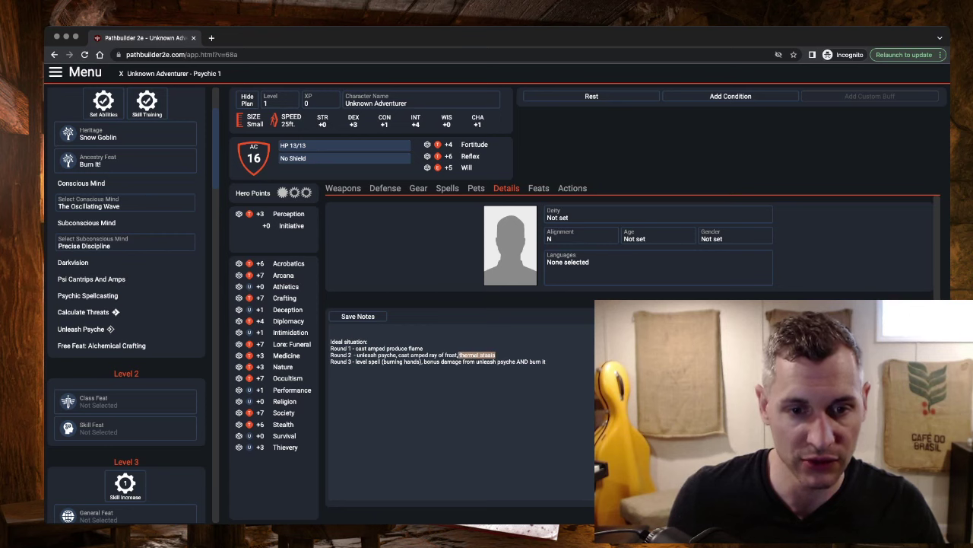
pyautogui.click(546, 361)
pyautogui.write(',')
pyautogui.press('super+v')
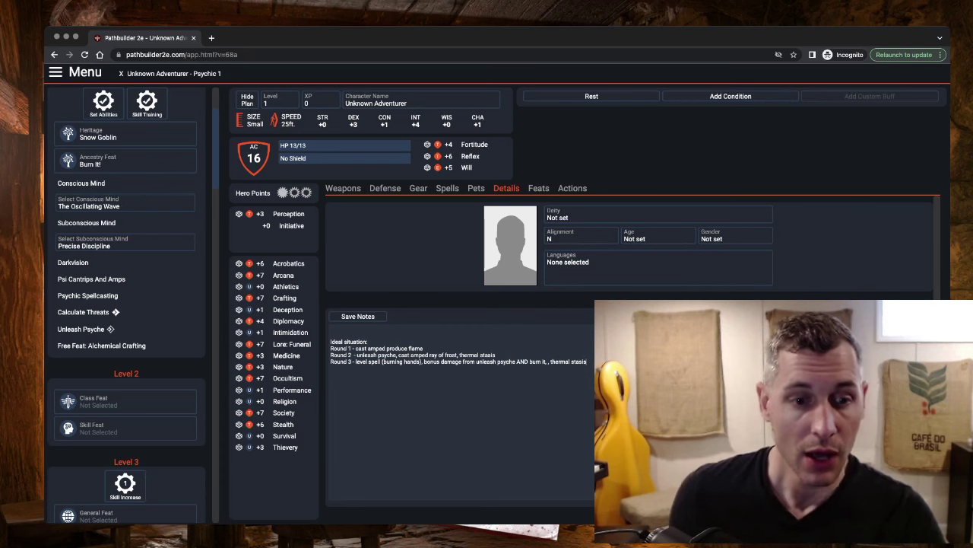
# Add a 'Third actions' heading with 'throw a bomb, do extra damage from burn it on alchemist fire'.
pyautogui.press('Return')
pyautogui.press('Return')
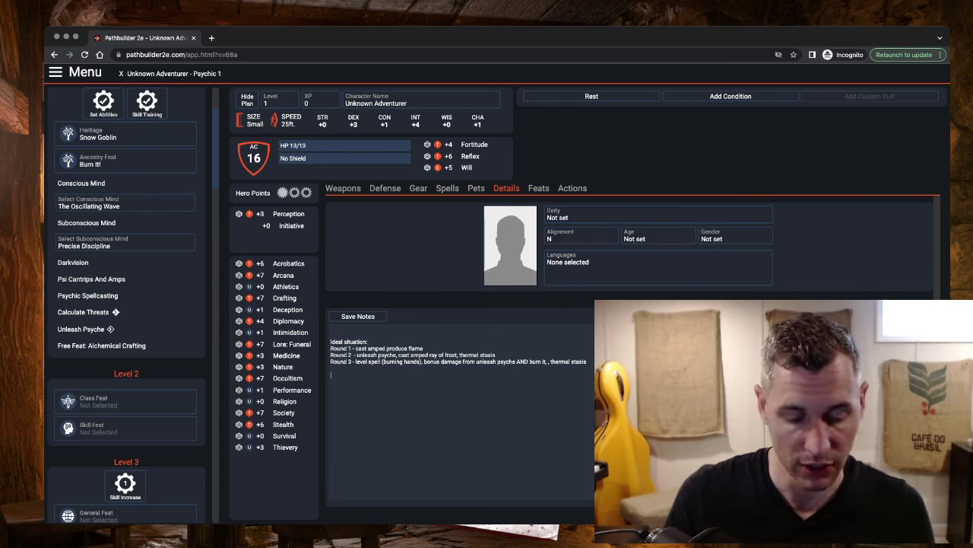
pyautogui.write('Third actions')
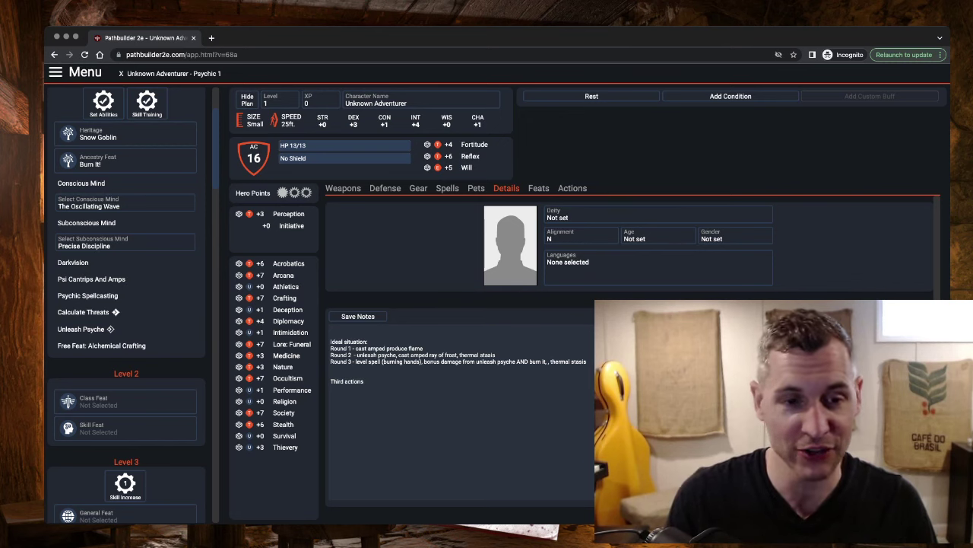
pyautogui.press('Return')
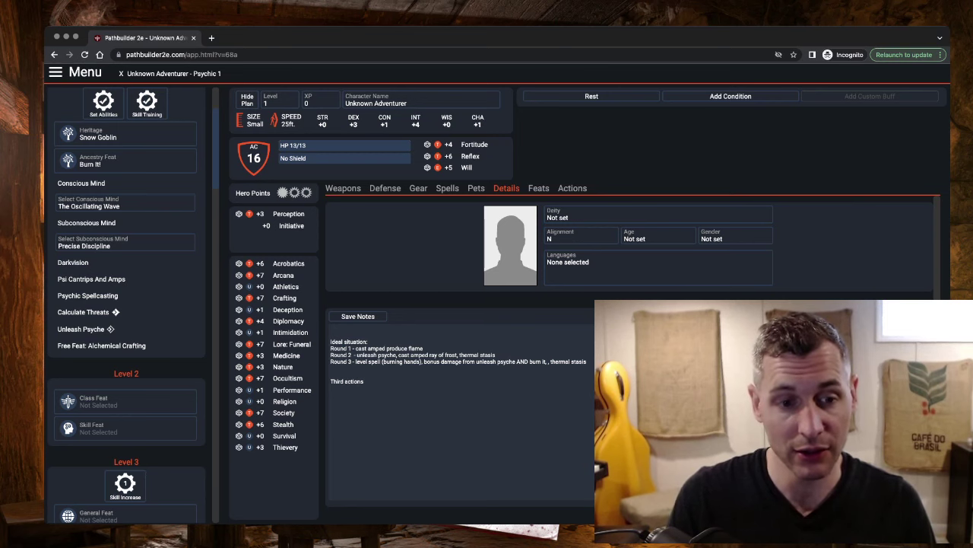
pyautogui.write('throw a bomb')
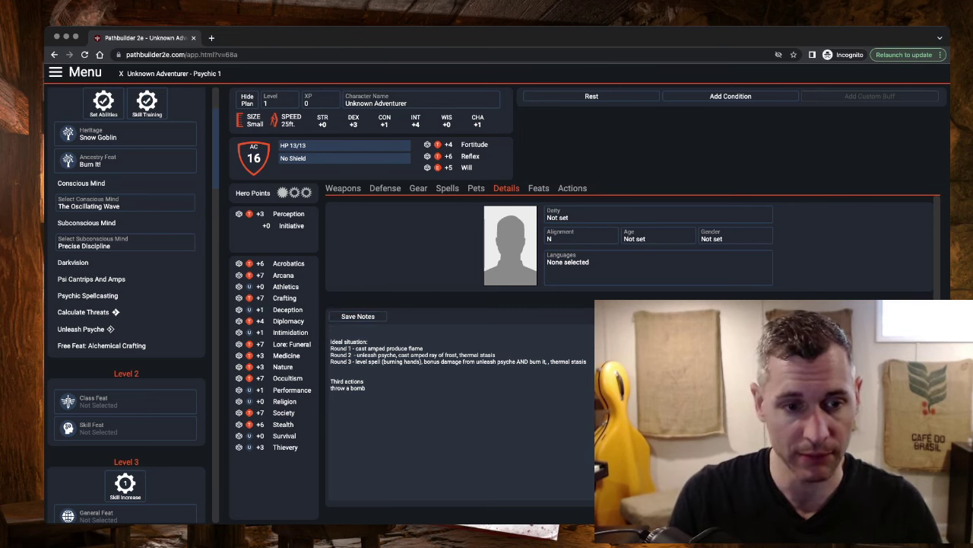
pyautogui.write(', do extra d')
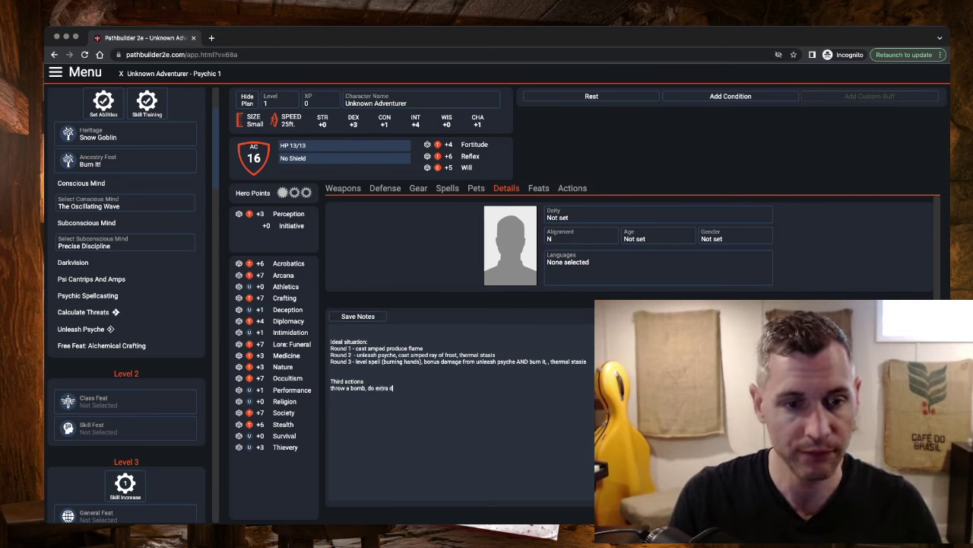
pyautogui.write('amage from burn')
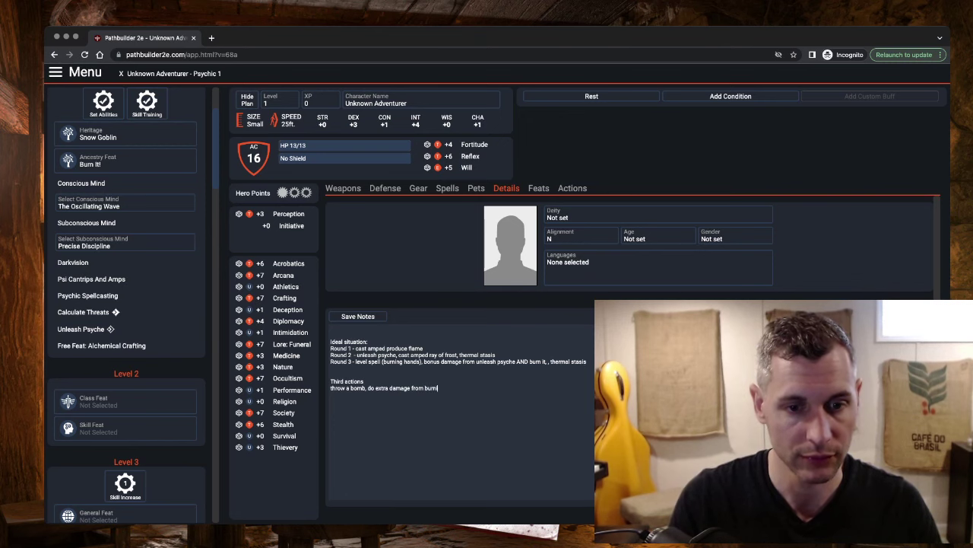
pyautogui.write(' it on alchemist')
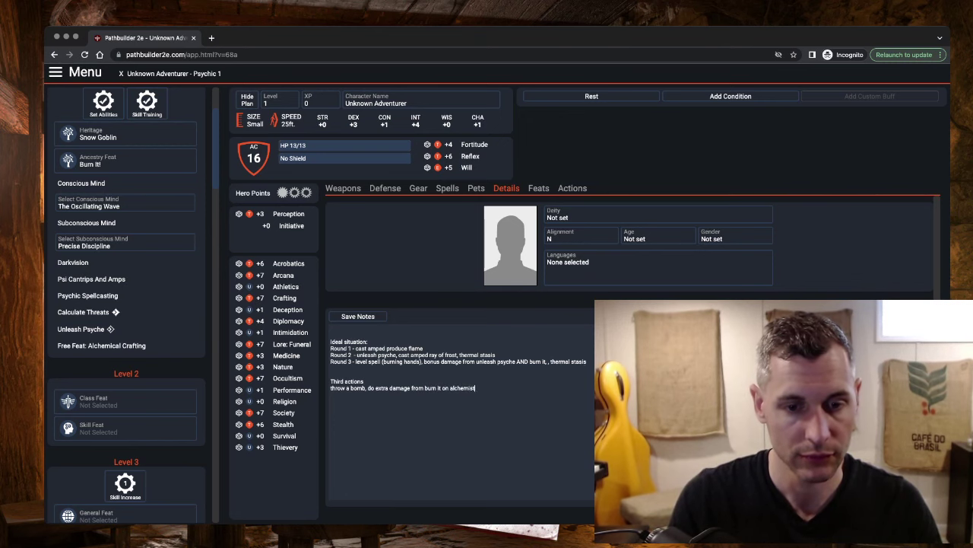
pyautogui.write(' fire')
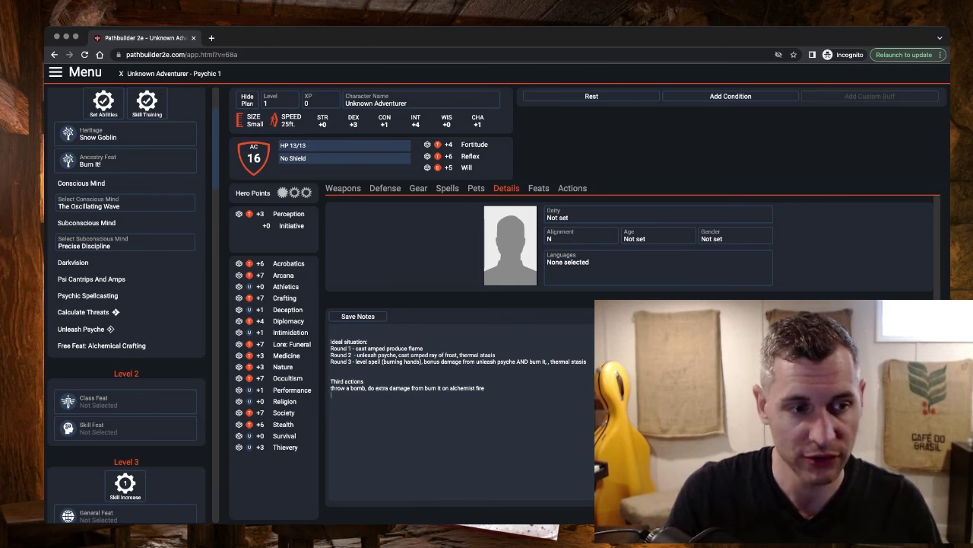
# Add 'shield' and 'calculate threats' third-action lines, save the notes, and review Calculate Threats.
pyautogui.write('sh')
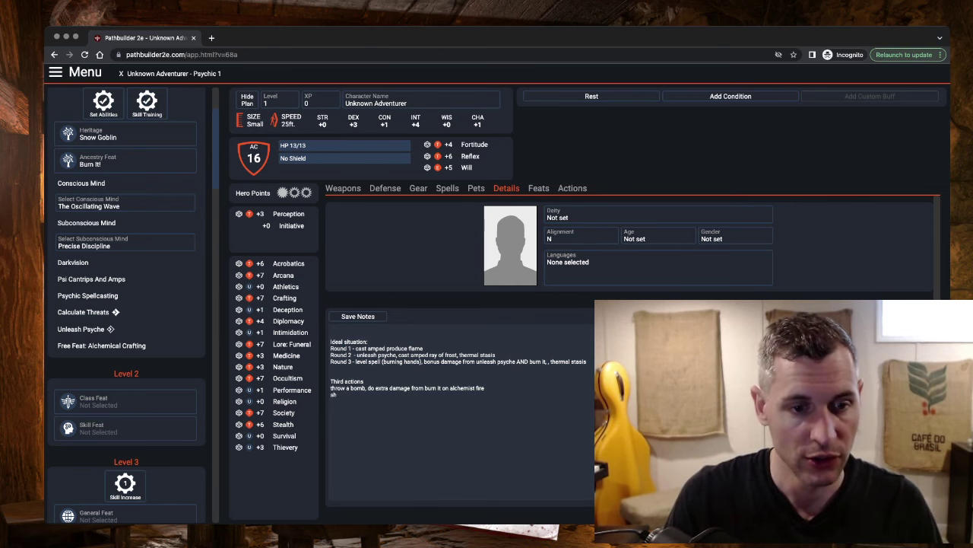
pyautogui.write('ield')
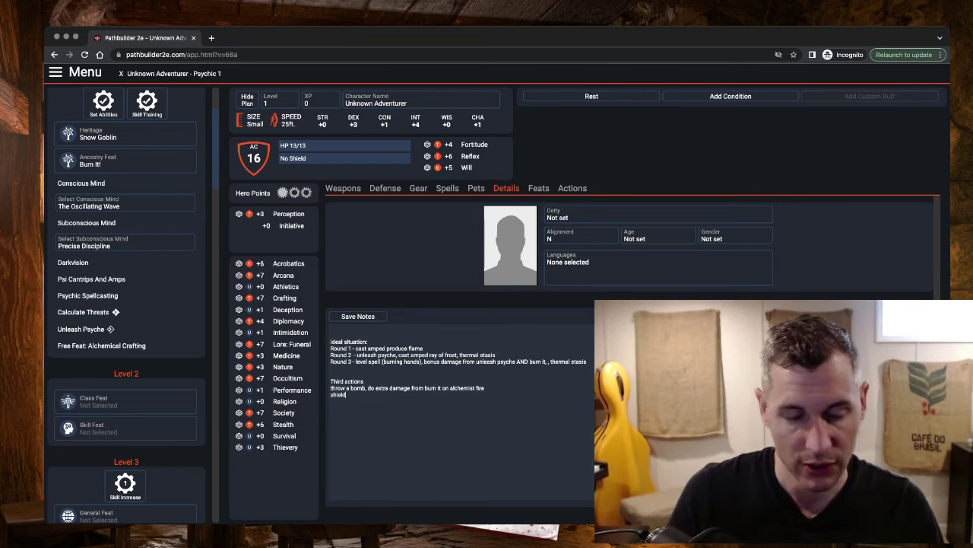
pyautogui.press('Return')
pyautogui.write('calculate')
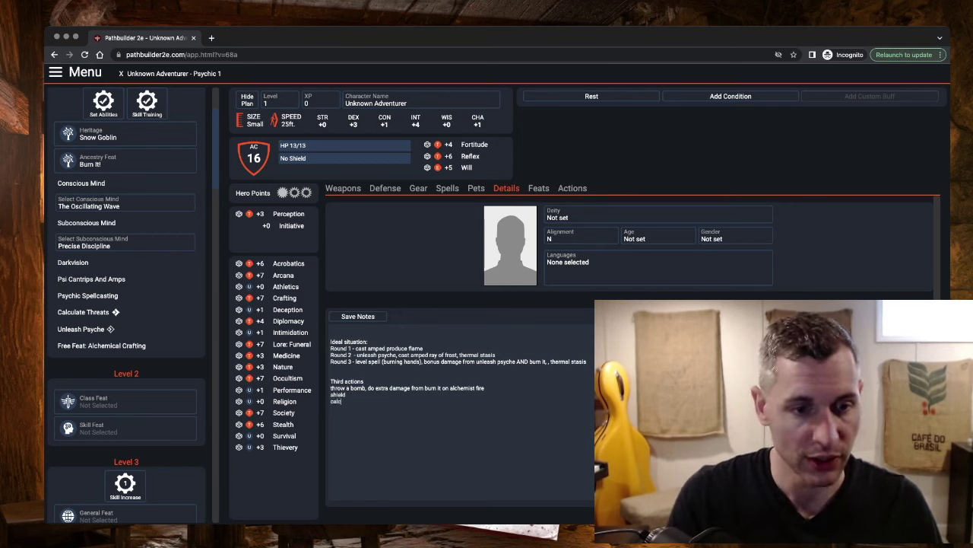
pyautogui.press('BackSpace')
pyautogui.press('BackSpace')
pyautogui.press('BackSpace')
pyautogui.press('BackSpace')
pyautogui.press('BackSpace')
pyautogui.press('BackSpace')
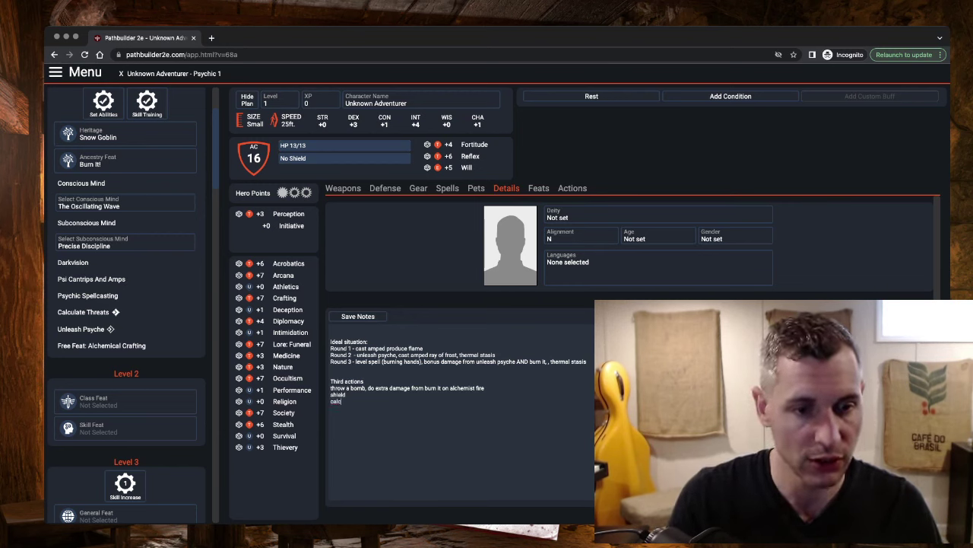
pyautogui.write('ulate threats')
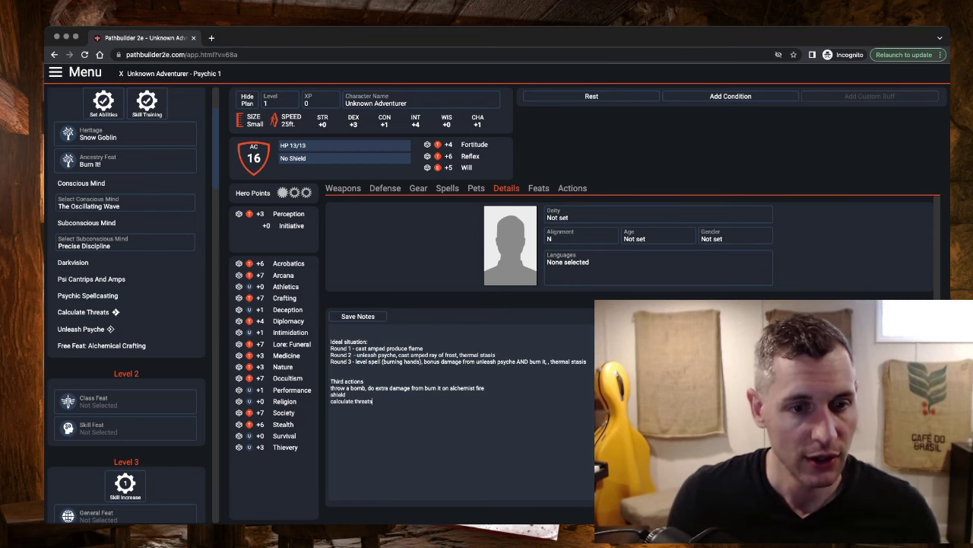
pyautogui.click(357, 315)
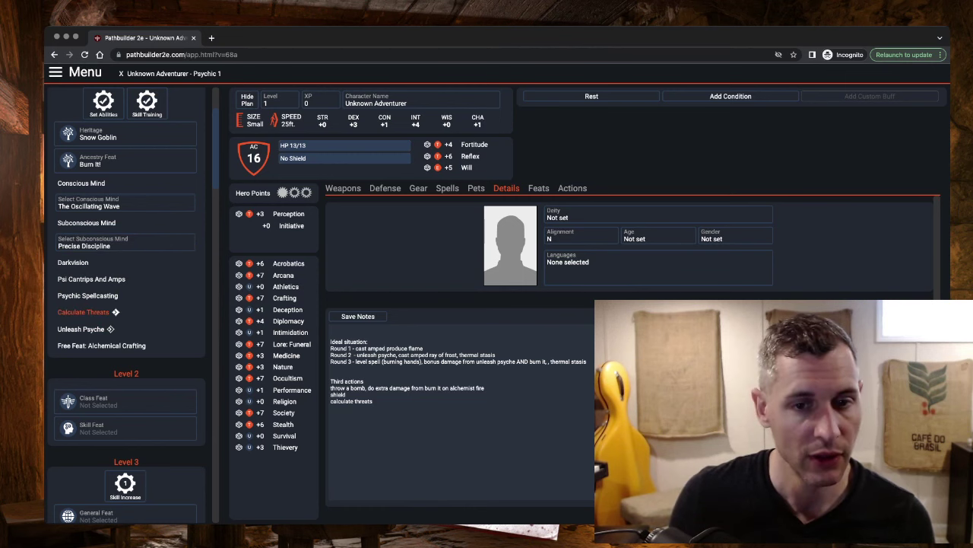
pyautogui.click(83, 312)
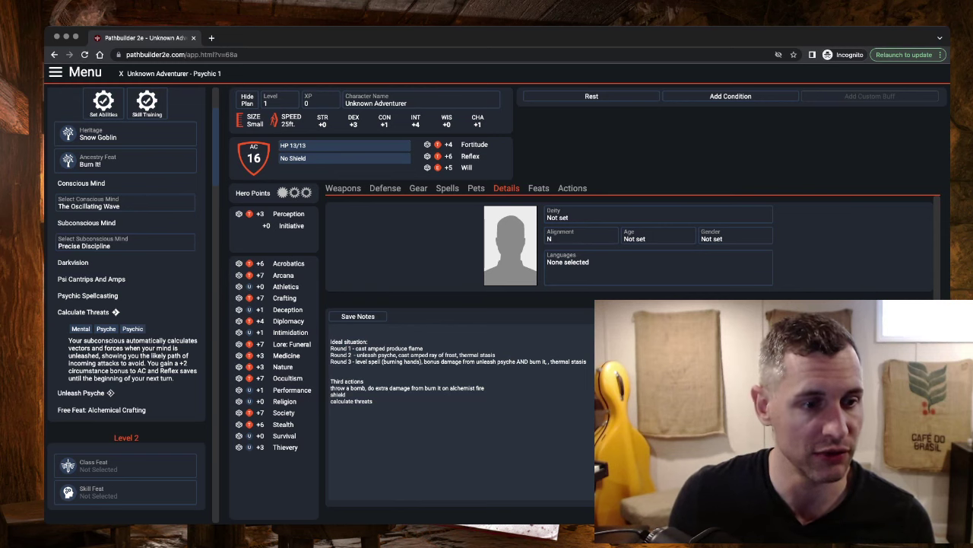
pyautogui.click(83, 312)
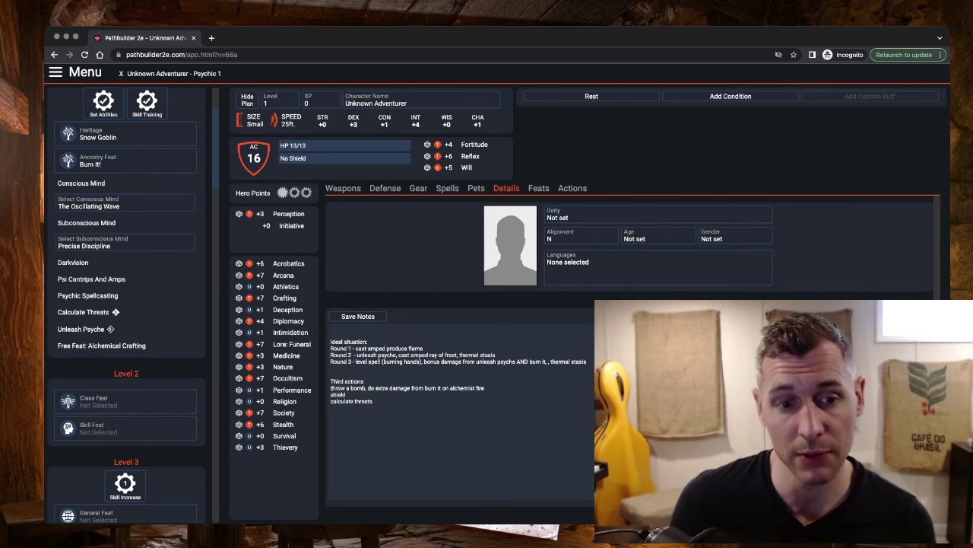
pyautogui.moveTo(495, 355); pyautogui.dragTo(428, 355)
pyautogui.click(428, 355)
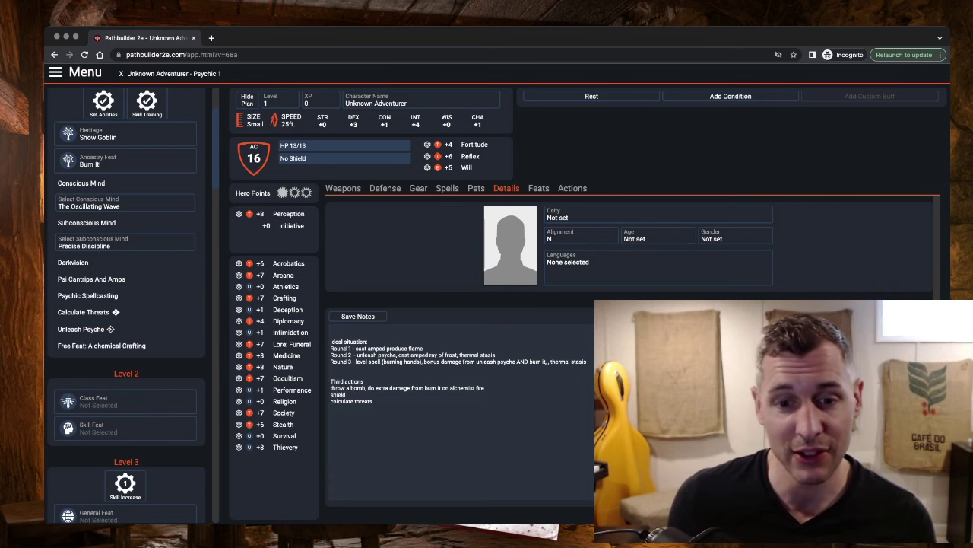
pyautogui.moveTo(587, 362); pyautogui.dragTo(330, 346)
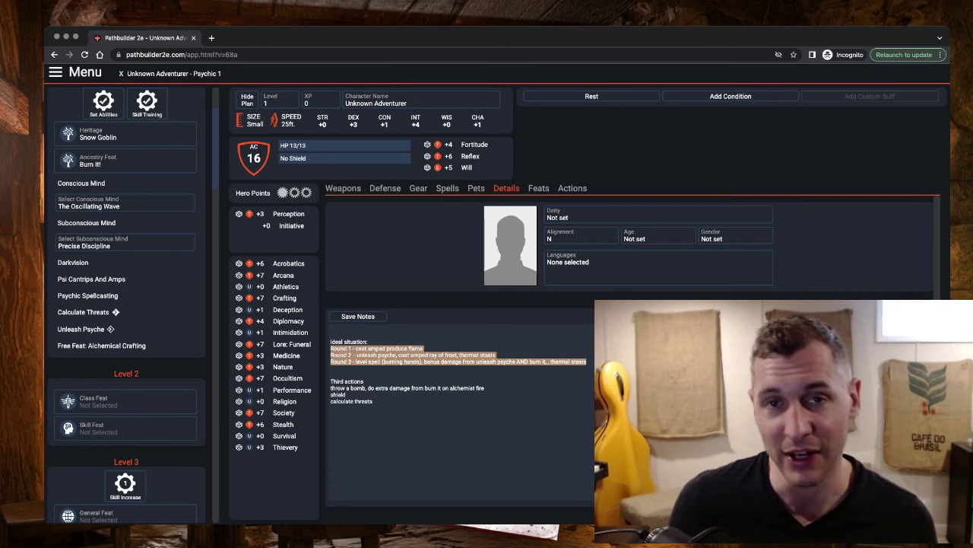